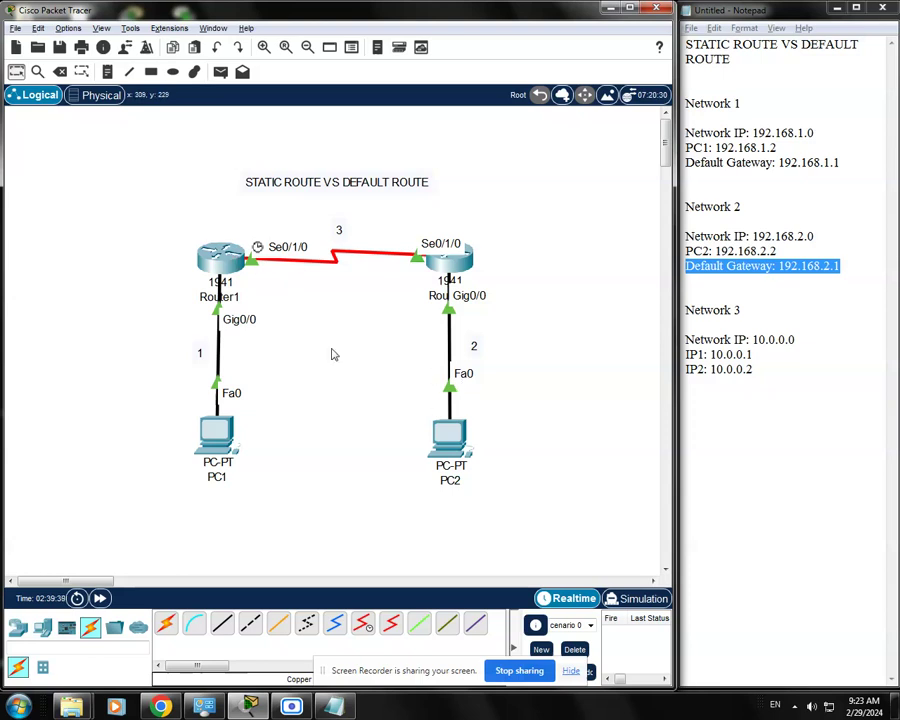
Open Router1's command line and enter global configuration mode with enable and conf t.
{"action": "left_click", "coordinate": [222, 258]}
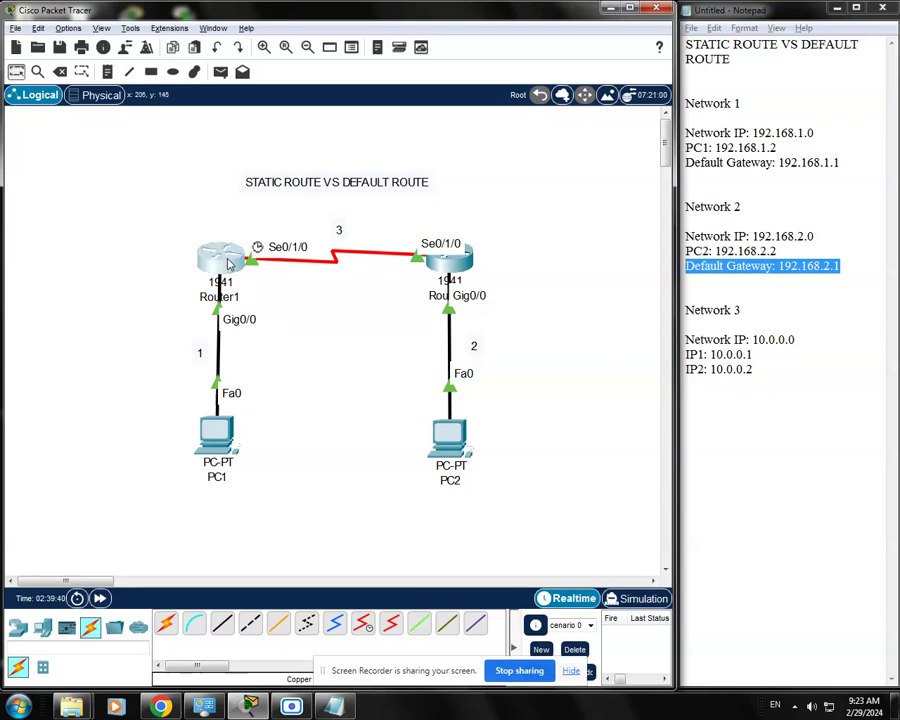
{"action": "left_click_drag", "start_coordinate": [464, 150], "coordinate": [340, 104]}
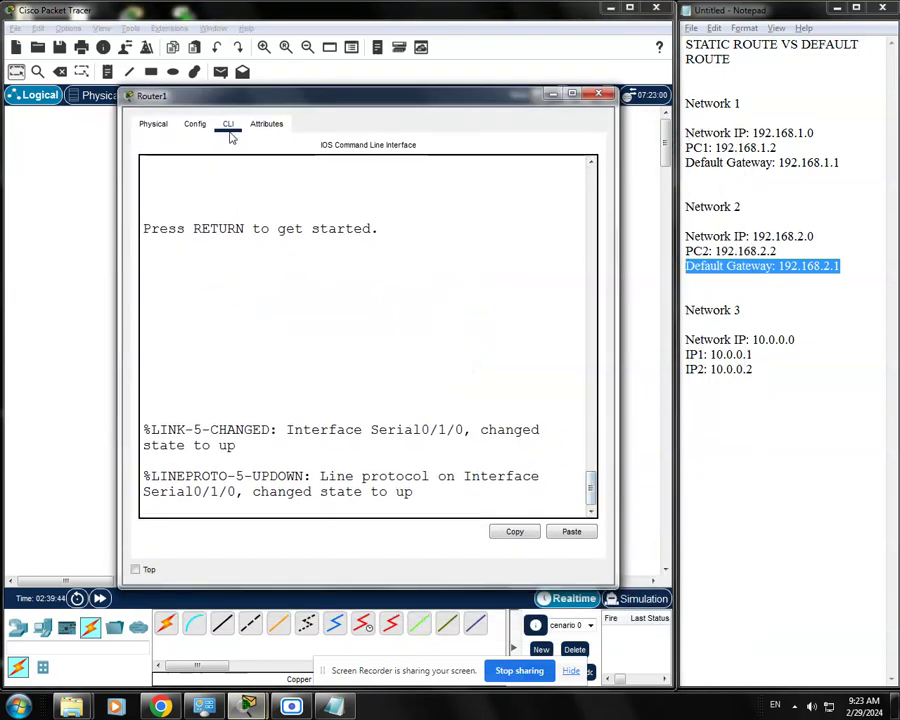
{"action": "left_click", "coordinate": [590, 480]}
{"action": "key", "text": "Return"}
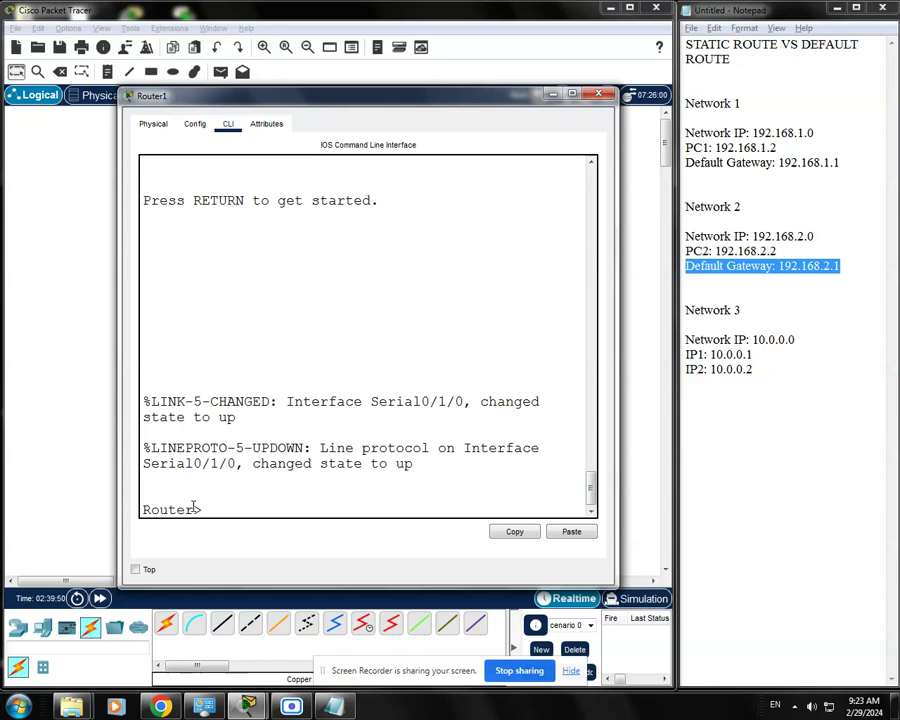
{"action": "type", "text": "enable"}
{"action": "key", "text": "Return"}
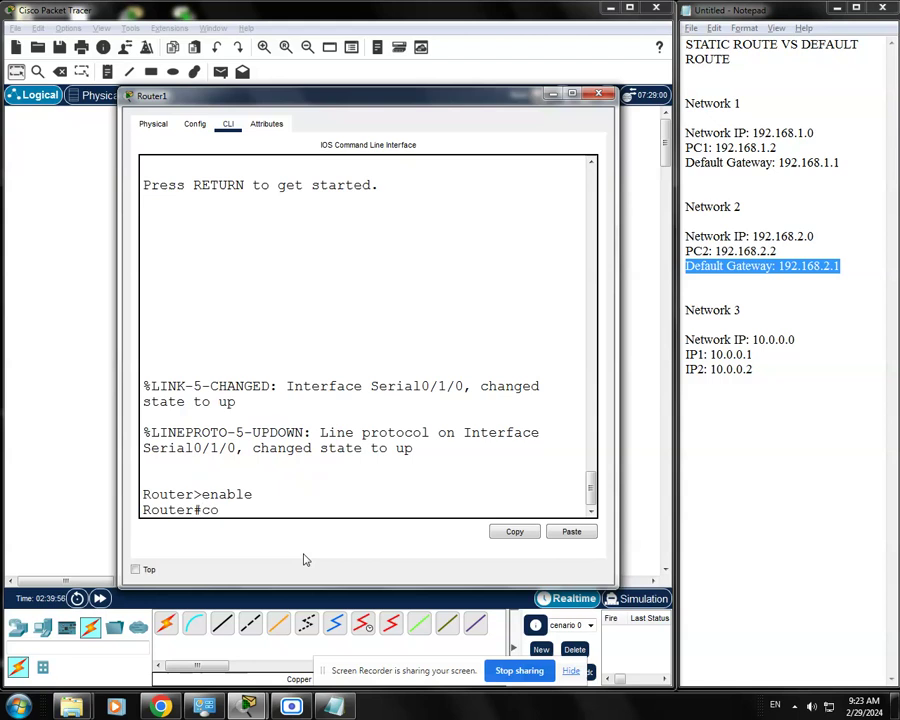
{"action": "type", "text": "conf t"}
{"action": "key", "text": "Return"}
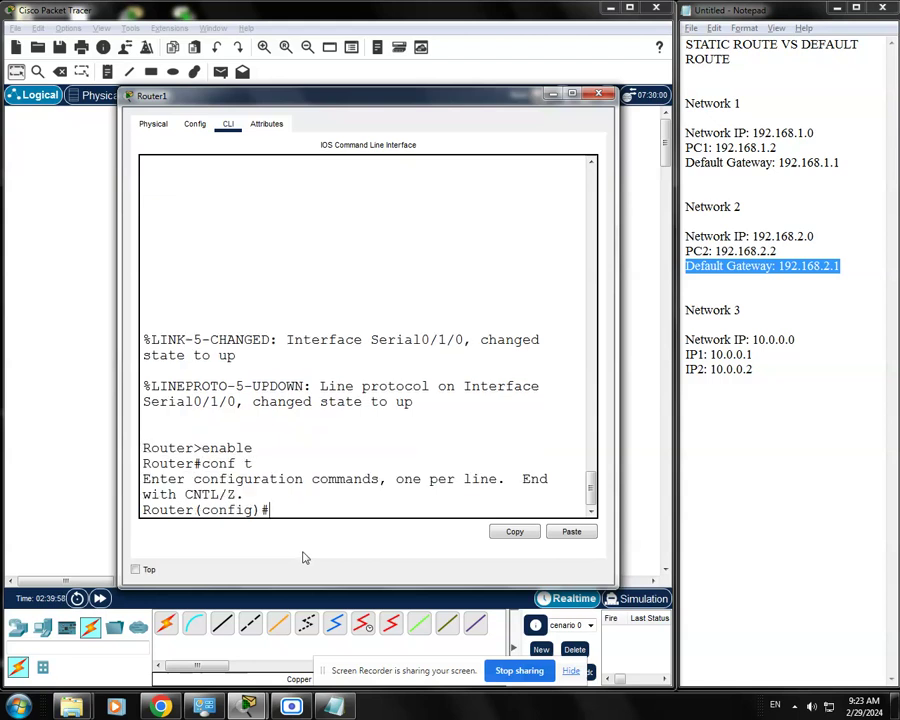
Start a static route on Router1 with ip route 192.168.2.0 255.255.255.0, taking the Network 2 address from the notes.
{"action": "left_click_drag", "start_coordinate": [502, 94], "coordinate": [514, 97]}
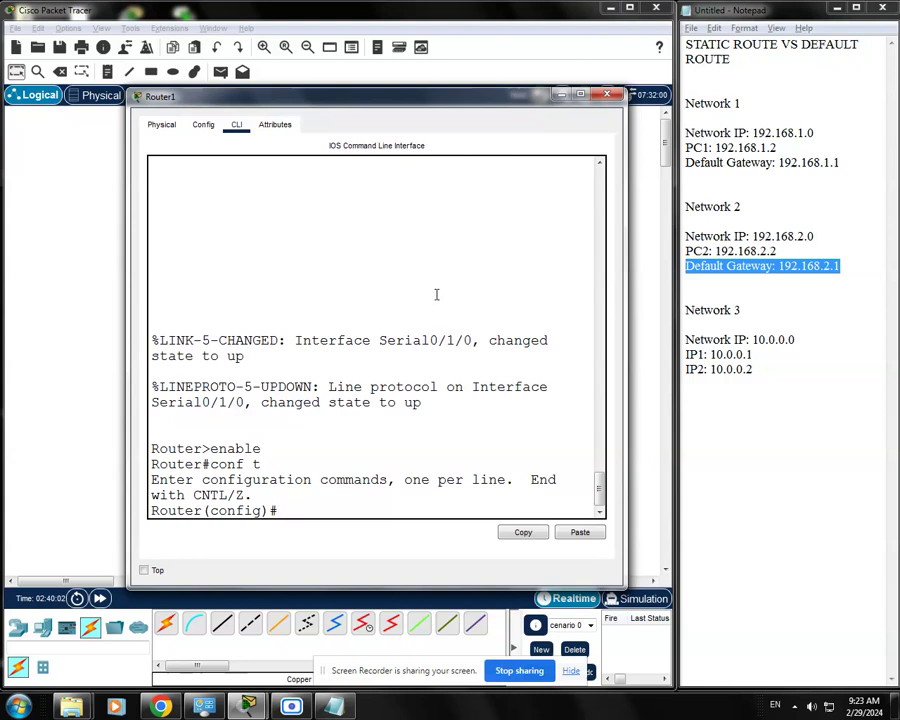
{"action": "left_click_drag", "start_coordinate": [472, 99], "coordinate": [464, 96]}
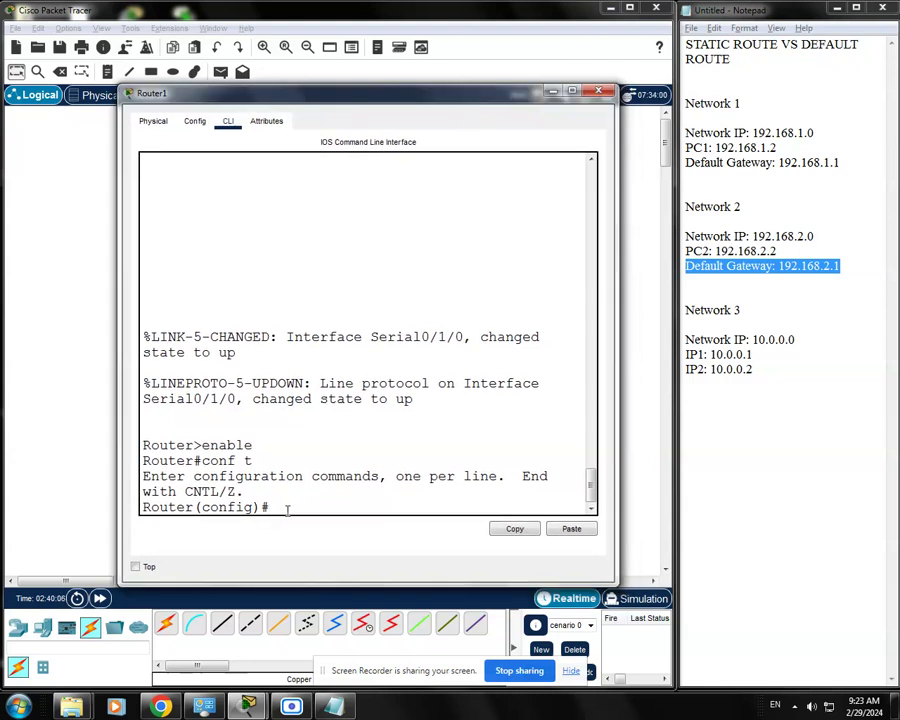
{"action": "type", "text": "ip route"}
{"action": "left_click_drag", "start_coordinate": [402, 96], "coordinate": [441, 513]}
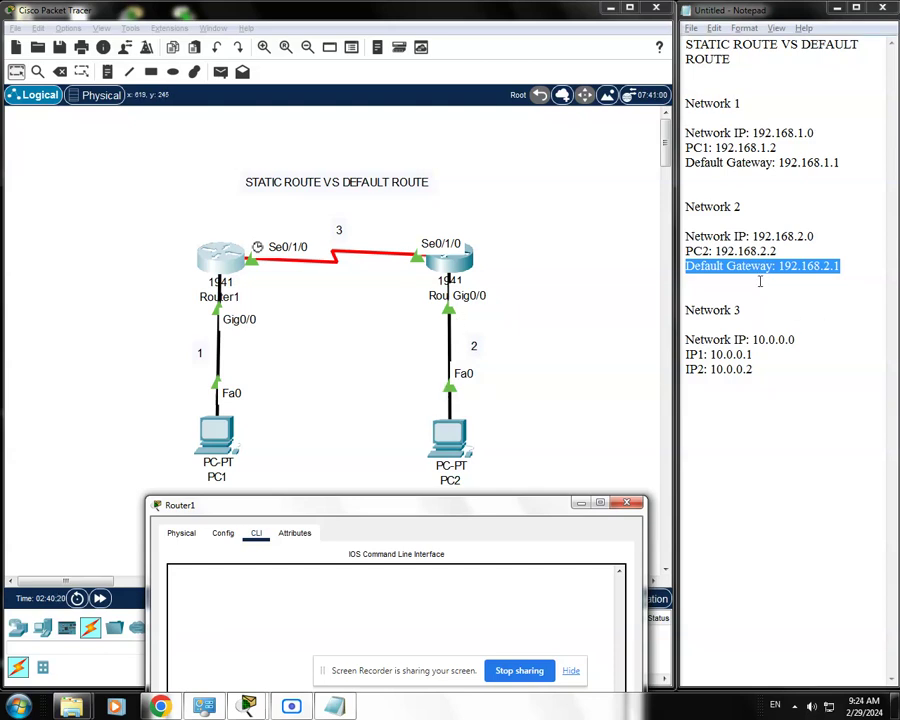
{"action": "left_click", "coordinate": [742, 258]}
{"action": "left_click_drag", "start_coordinate": [852, 265], "coordinate": [686, 236]}
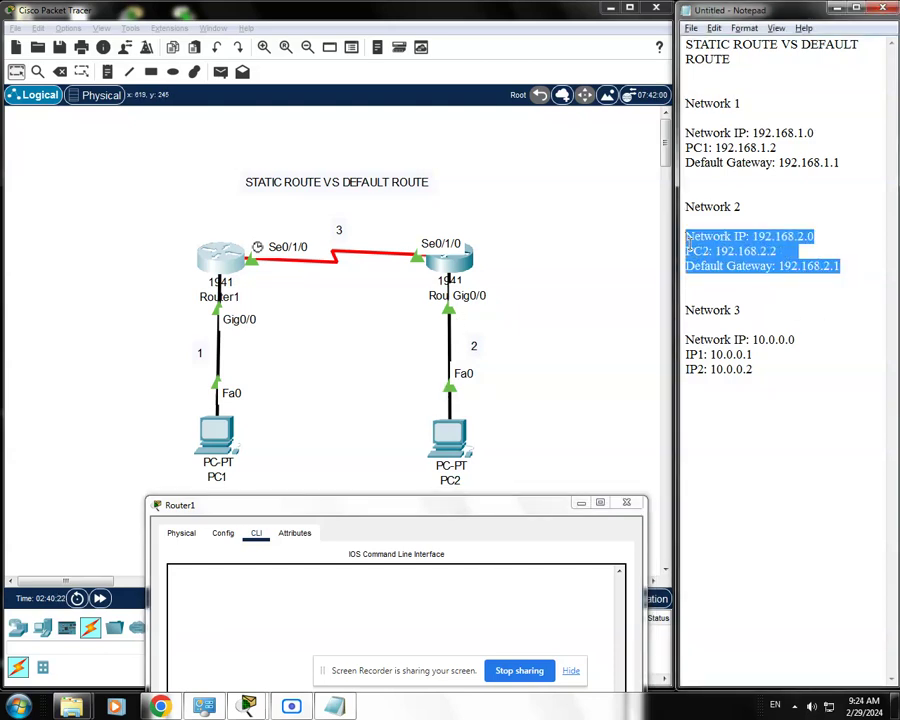
{"action": "left_click", "coordinate": [748, 225]}
{"action": "left_click_drag", "start_coordinate": [818, 236], "coordinate": [686, 236]}
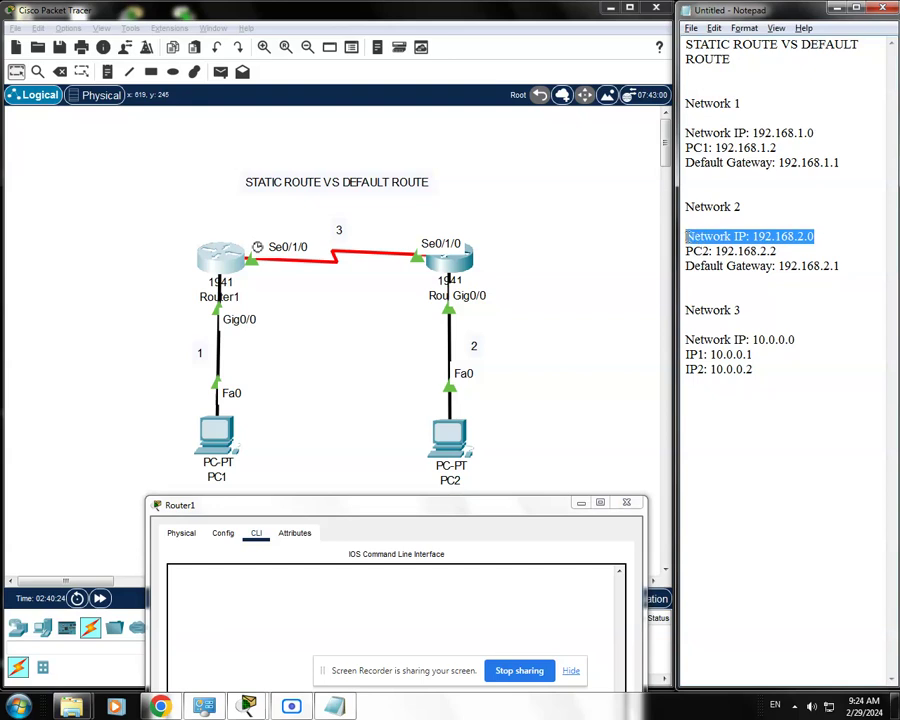
{"action": "left_click", "coordinate": [836, 236]}
{"action": "left_click_drag", "start_coordinate": [836, 236], "coordinate": [686, 236]}
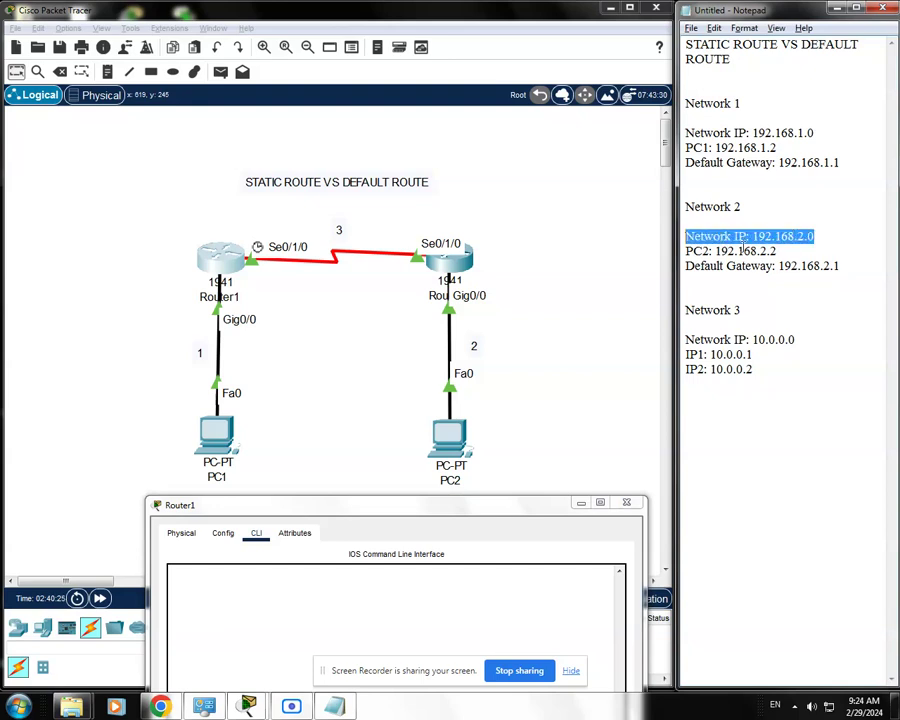
{"action": "left_click", "coordinate": [761, 239]}
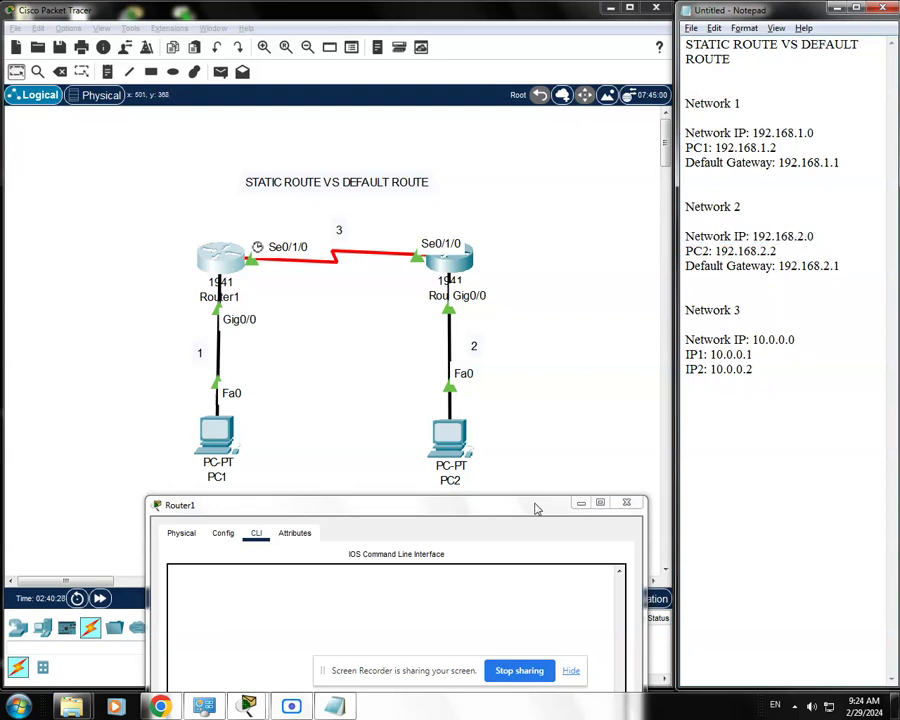
{"action": "left_click_drag", "start_coordinate": [536, 506], "coordinate": [547, 154]}
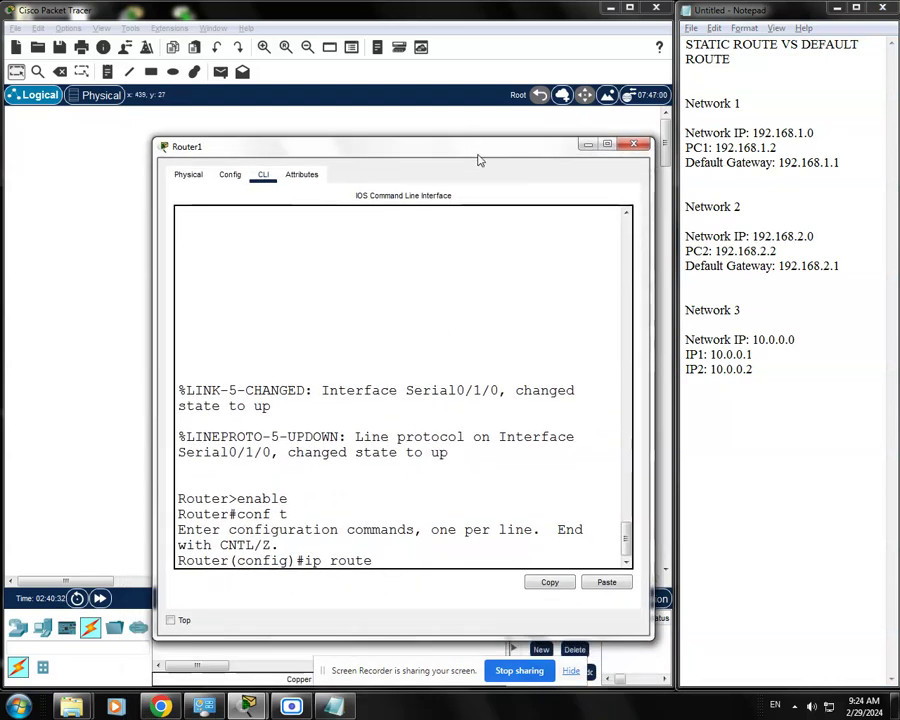
{"action": "left_click_drag", "start_coordinate": [478, 150], "coordinate": [465, 145]}
{"action": "type", "text": "192.168.2.0"}
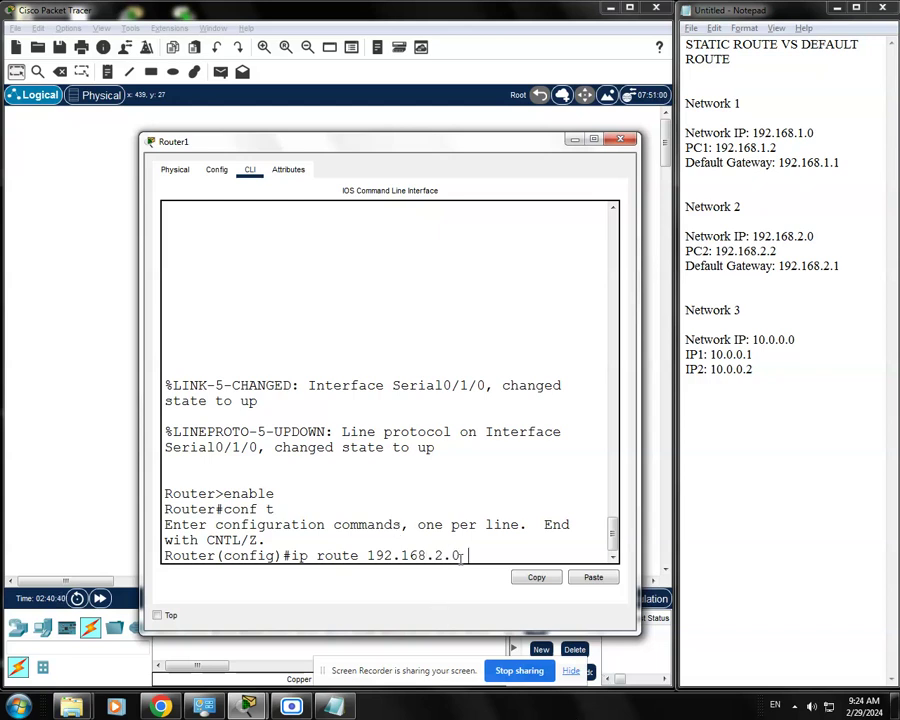
{"action": "type", "text": "255.255.255.0"}
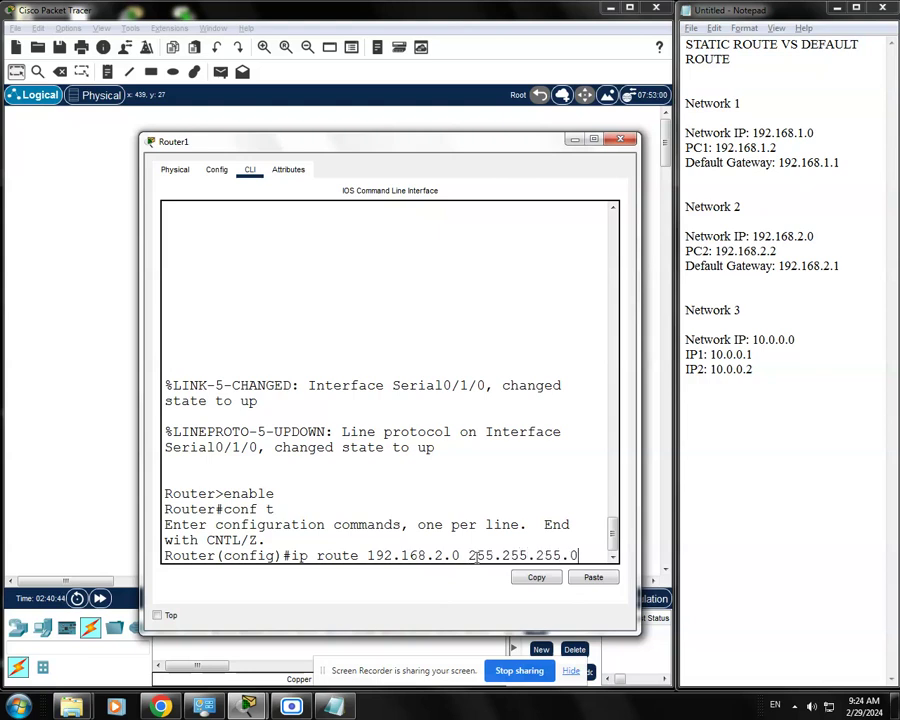
Complete Router1's static route with exit interface S0/1/0, after checking the topology and the Network 3 notes, and run it.
{"action": "left_click_drag", "start_coordinate": [141, 400], "coordinate": [80, 401]}
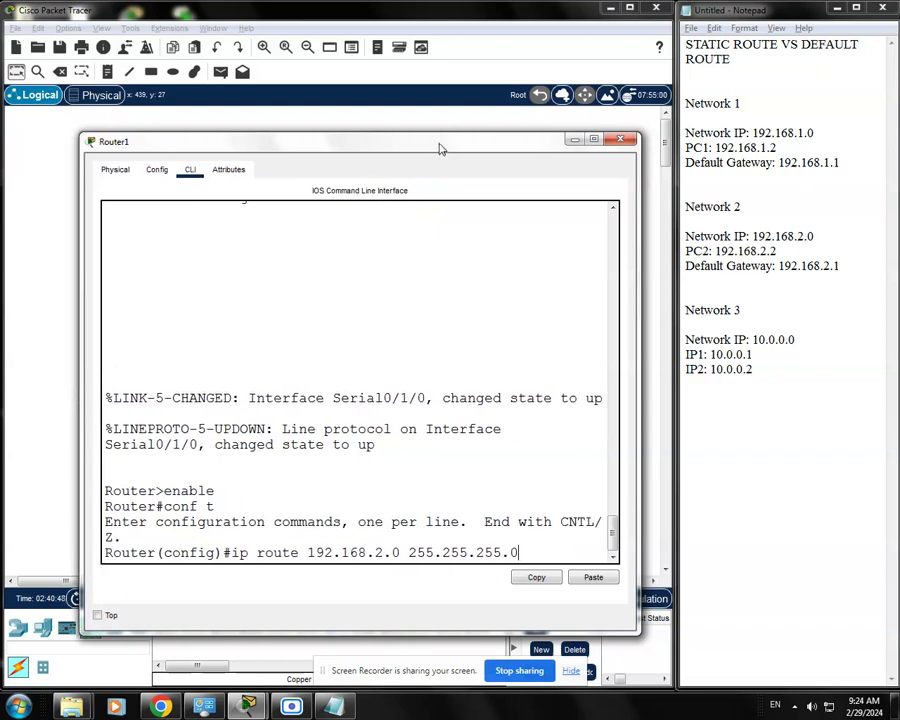
{"action": "left_click_drag", "start_coordinate": [440, 148], "coordinate": [430, 505]}
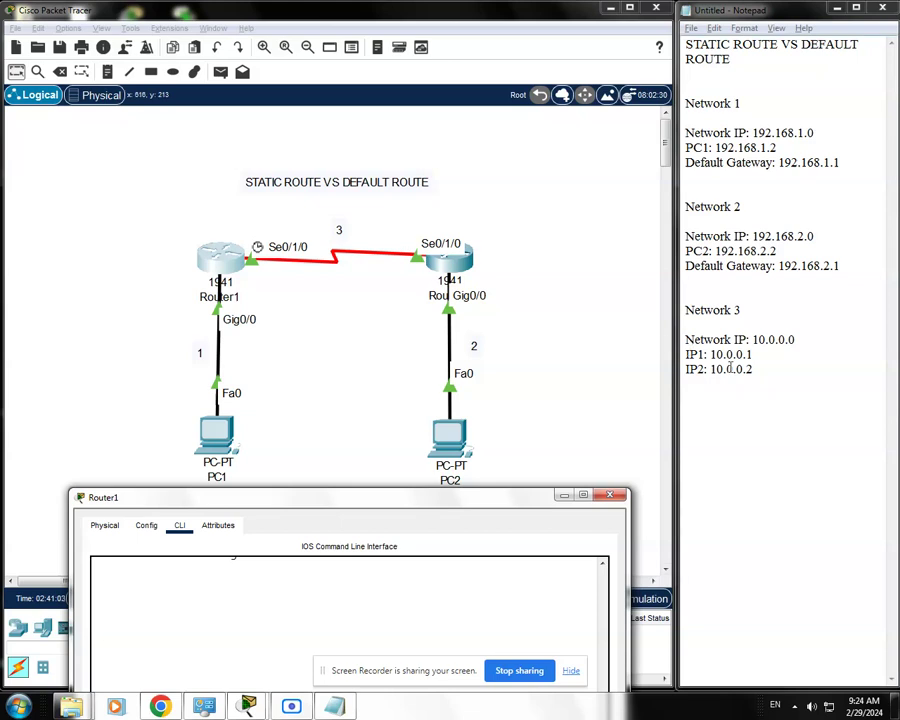
{"action": "left_click_drag", "start_coordinate": [753, 369], "coordinate": [697, 369]}
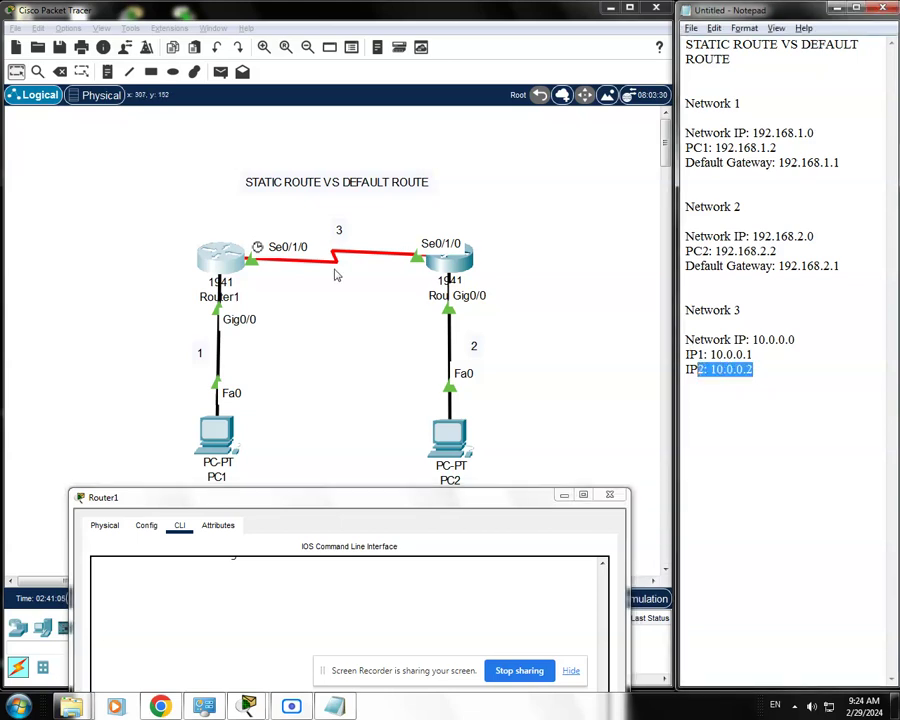
{"action": "left_click", "coordinate": [300, 282]}
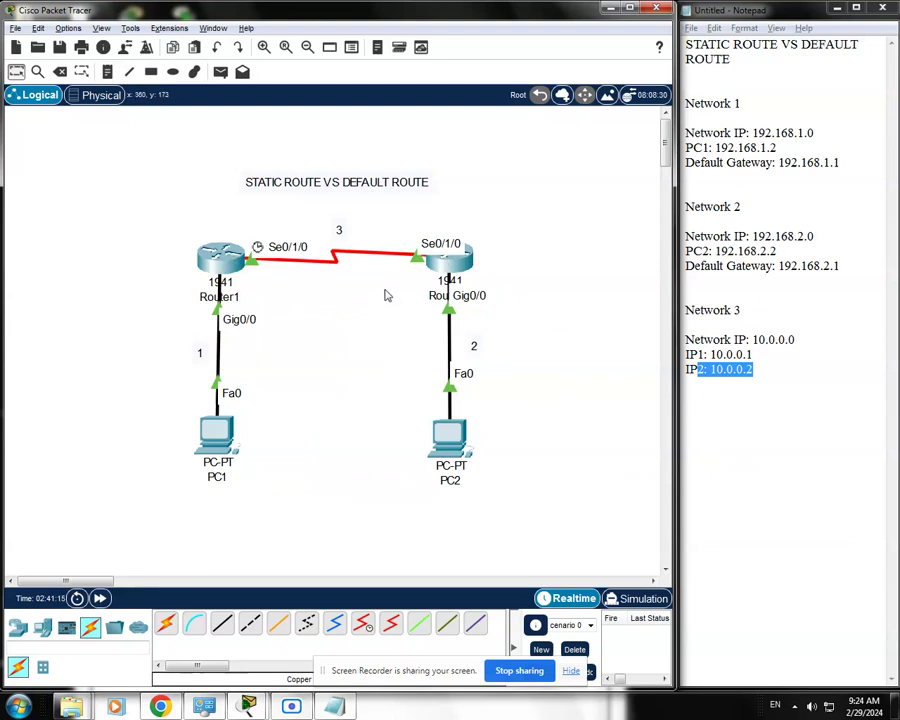
{"action": "left_click", "coordinate": [740, 377]}
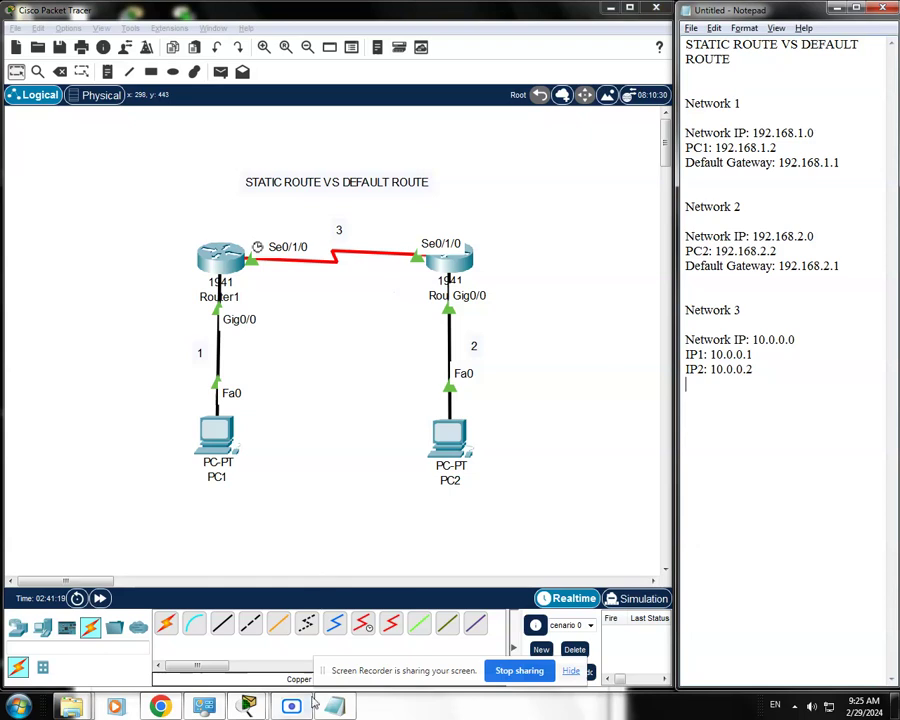
{"action": "mouse_move", "coordinate": [252, 706]}
{"action": "left_click", "coordinate": [341, 626]}
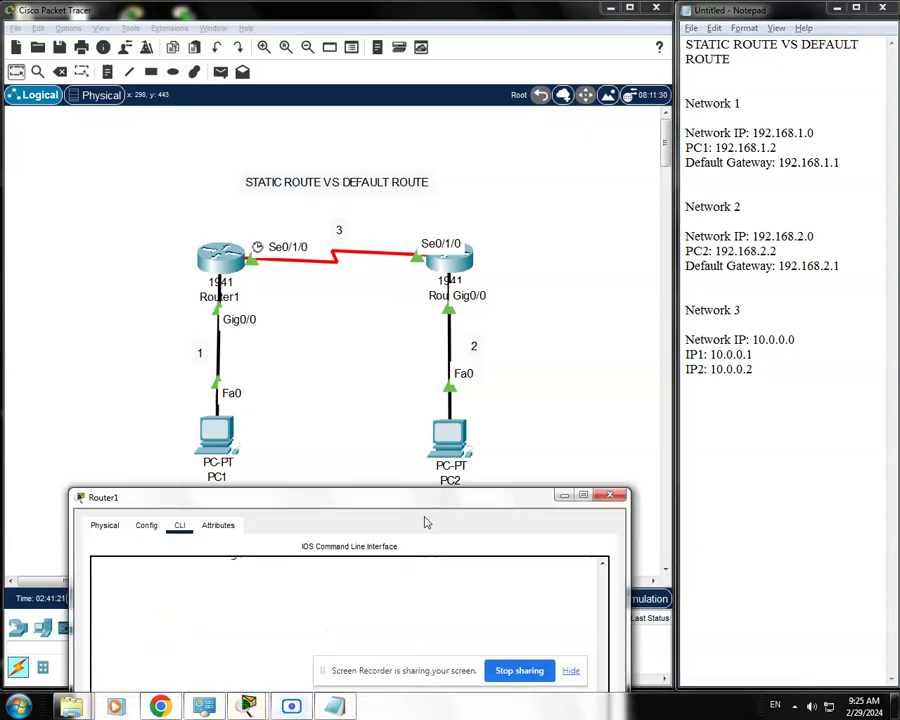
{"action": "left_click_drag", "start_coordinate": [426, 502], "coordinate": [440, 185]}
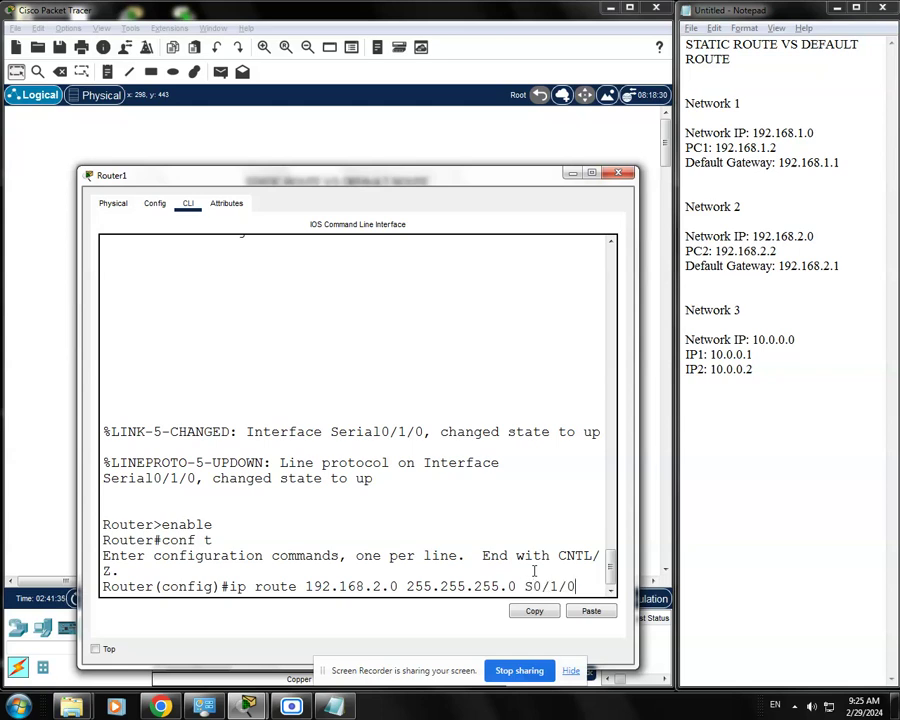
{"action": "left_click", "coordinate": [572, 174]}
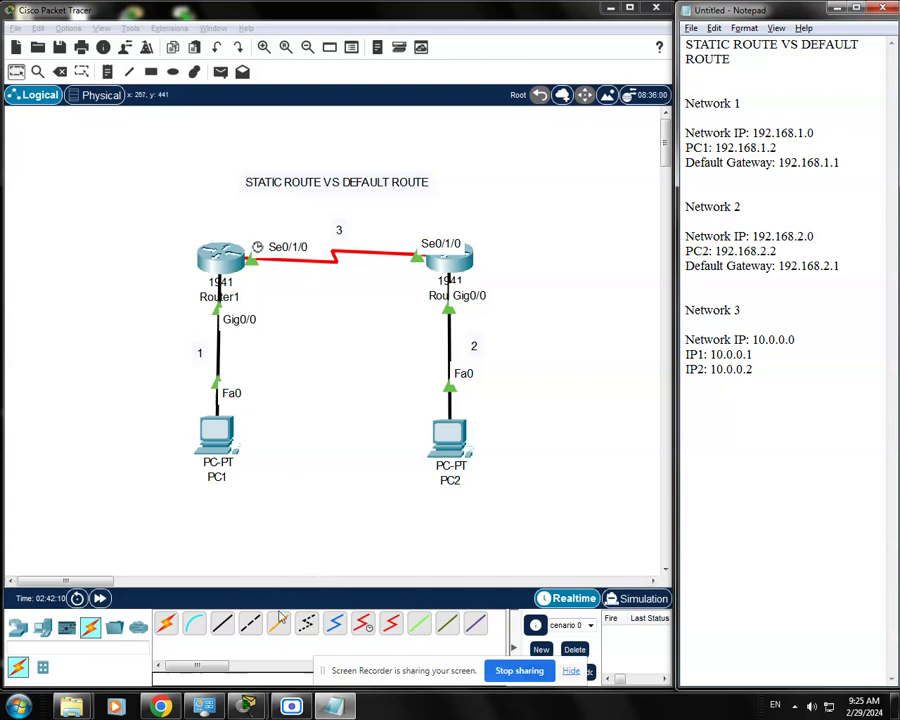
{"action": "mouse_move", "coordinate": [248, 702]}
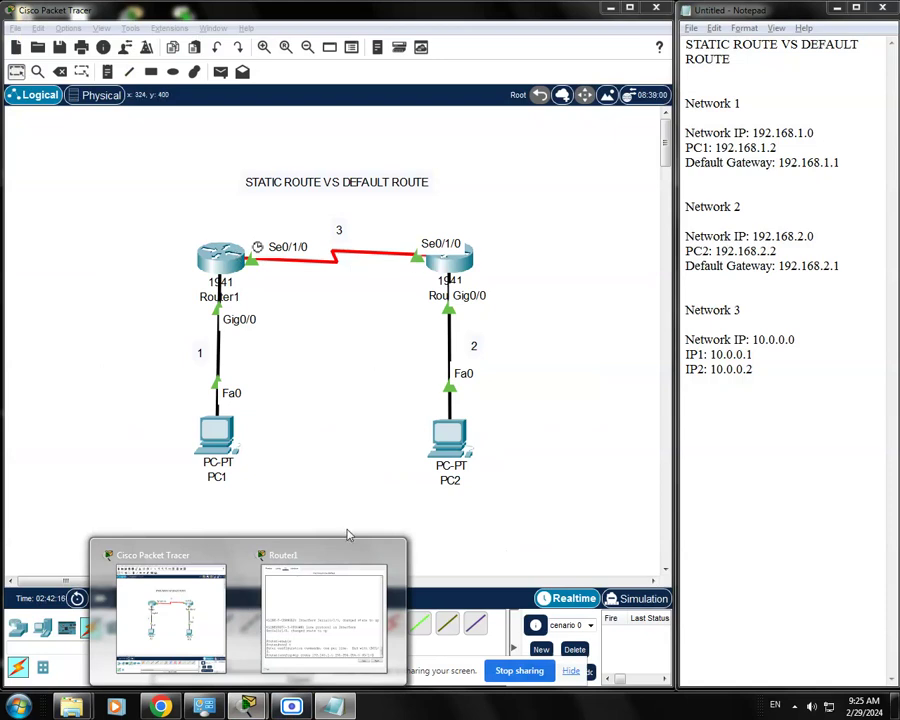
{"action": "left_click", "coordinate": [354, 552]}
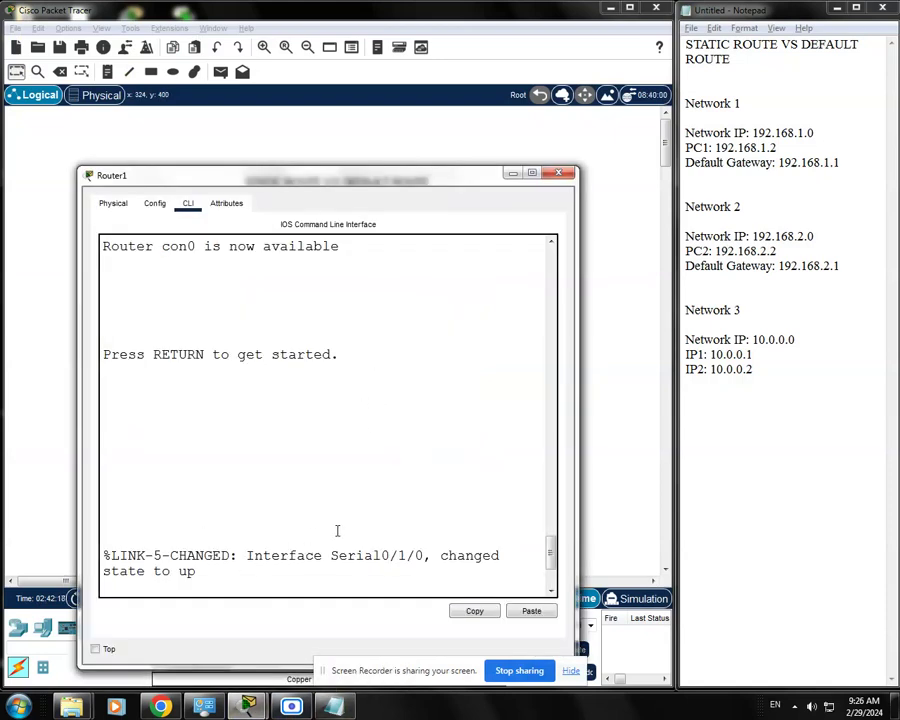
{"action": "left_click_drag", "start_coordinate": [390, 191], "coordinate": [397, 231]}
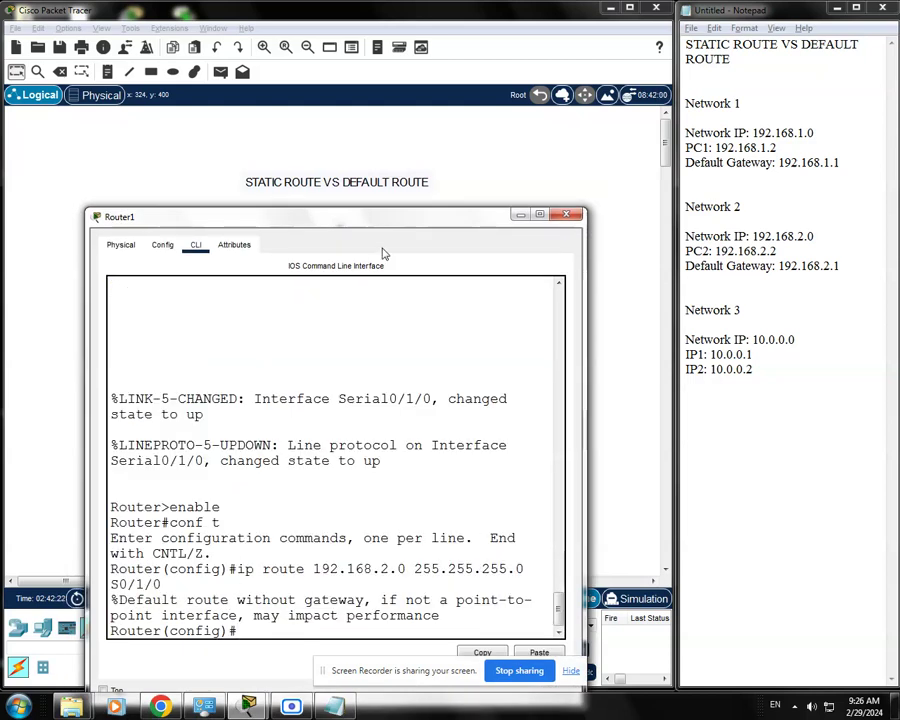
{"action": "left_click_drag", "start_coordinate": [404, 224], "coordinate": [421, 171]}
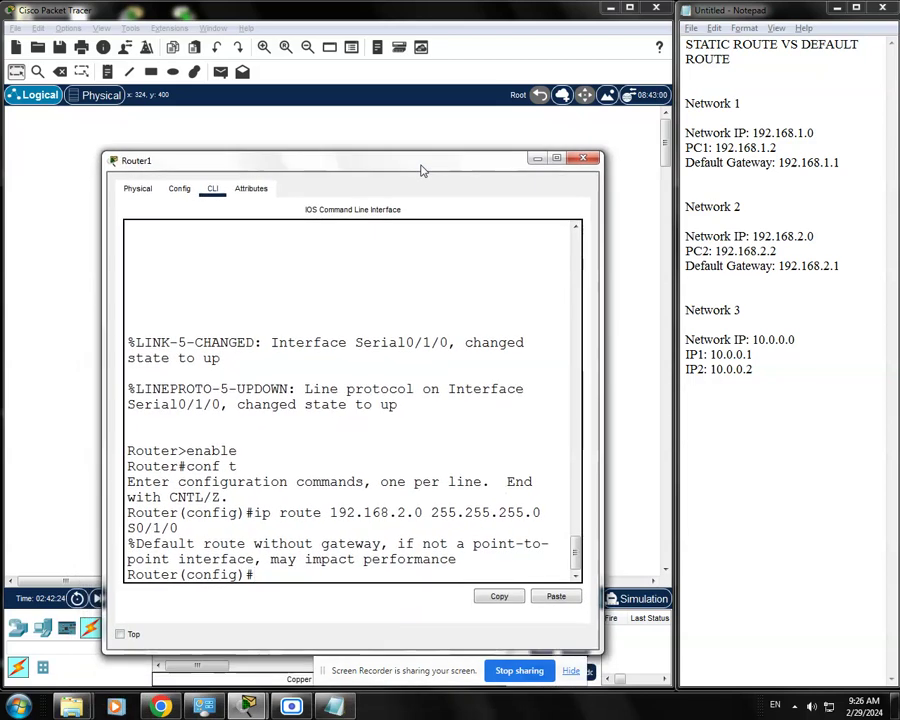
Remove the static route from Router1 with no ip route 192.168.2.0 255.255.255.0 S0/1/0.
{"action": "key", "text": "Up"}
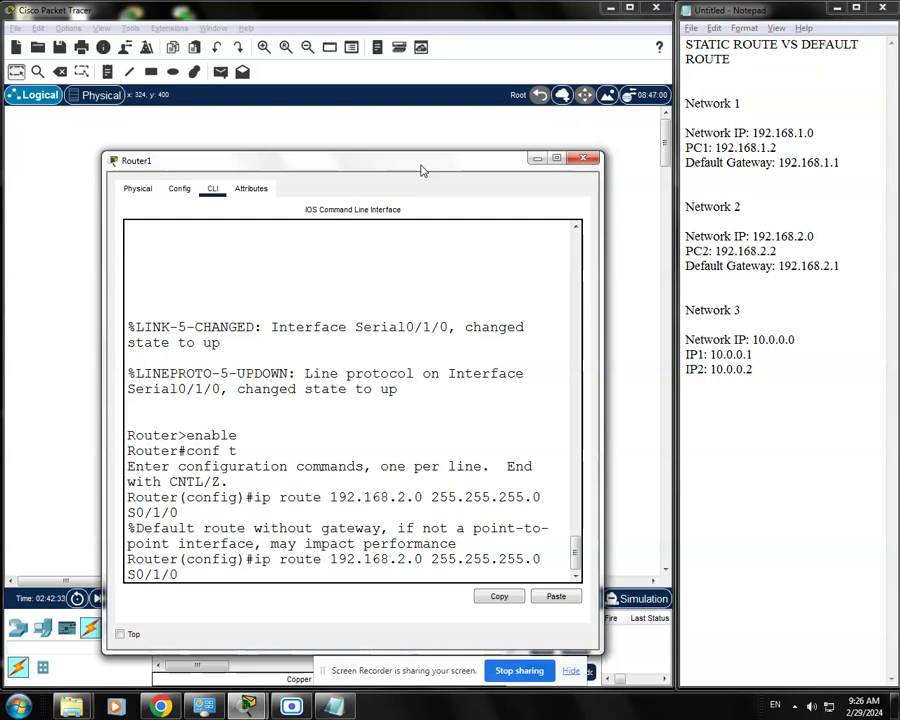
{"action": "left_click_drag", "start_coordinate": [103, 324], "coordinate": [35, 324]}
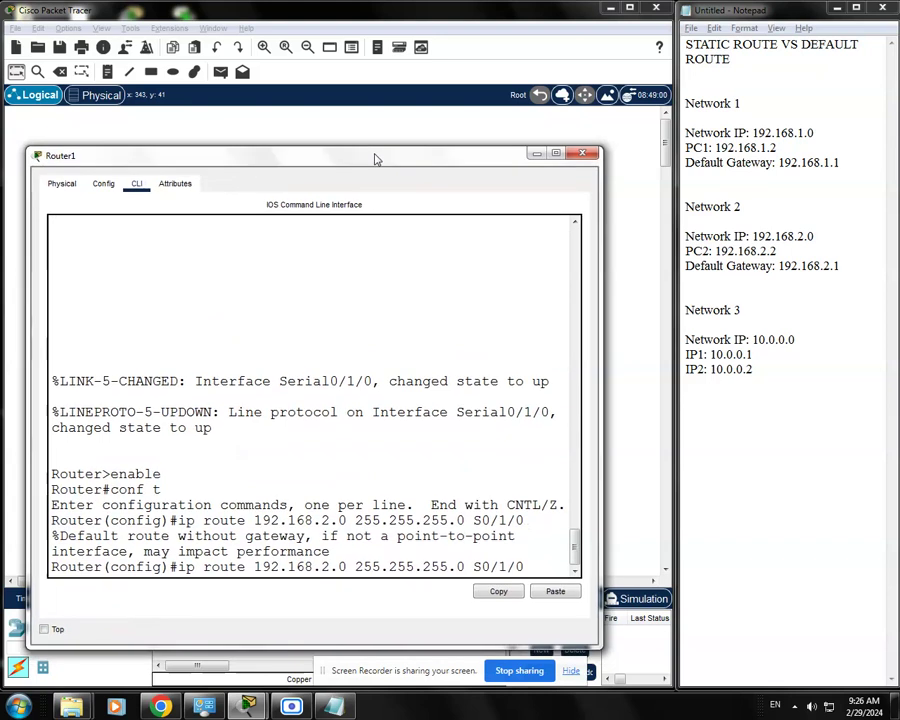
{"action": "left_click_drag", "start_coordinate": [376, 159], "coordinate": [393, 104]}
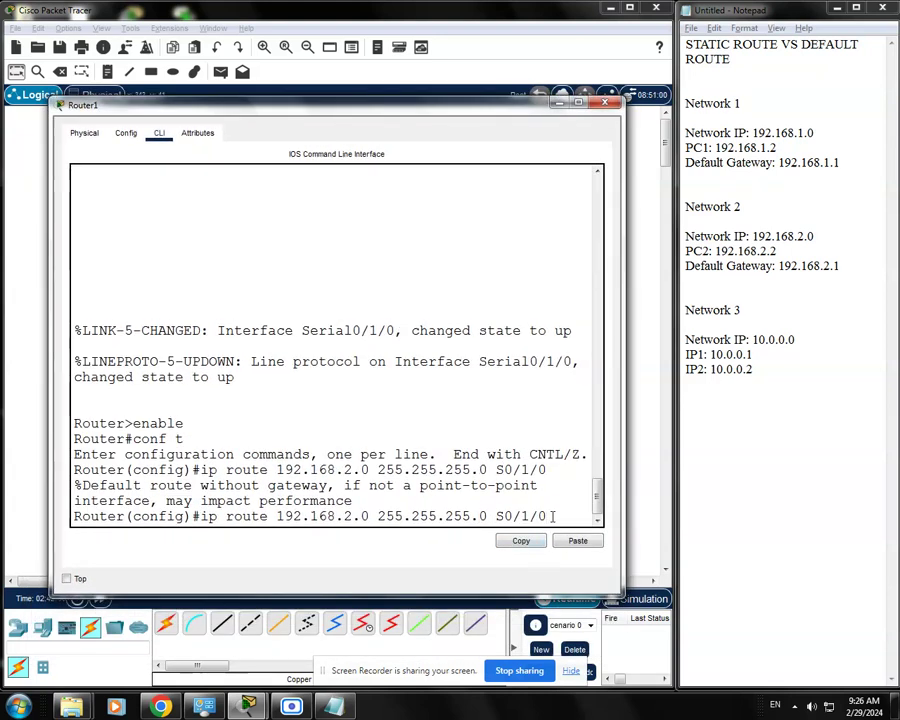
{"action": "key", "text": "Left"}
{"action": "key", "text": "Left"}
{"action": "key", "text": "Left"}
{"action": "key", "text": "Left"}
{"action": "key", "text": "Left"}
{"action": "key", "text": "Left"}
{"action": "key", "text": "Left"}
{"action": "key", "text": "Left"}
{"action": "key", "text": "Left"}
{"action": "key", "text": "Left"}
{"action": "key", "text": "Left"}
{"action": "key", "text": "Left"}
{"action": "key", "text": "Left"}
{"action": "key", "text": "Left"}
{"action": "key", "text": "Left"}
{"action": "key", "text": "Left"}
{"action": "key", "text": "Left"}
{"action": "key", "text": "Left"}
{"action": "key", "text": "Left"}
{"action": "key", "text": "Left"}
{"action": "type", "text": "no"}
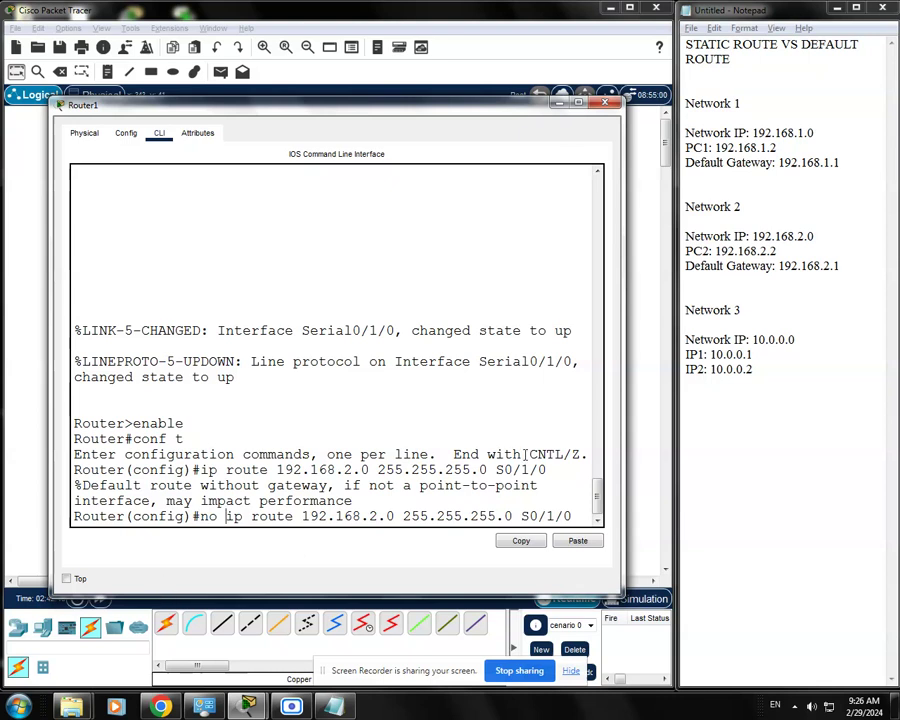
{"action": "left_click_drag", "start_coordinate": [621, 440], "coordinate": [634, 440]}
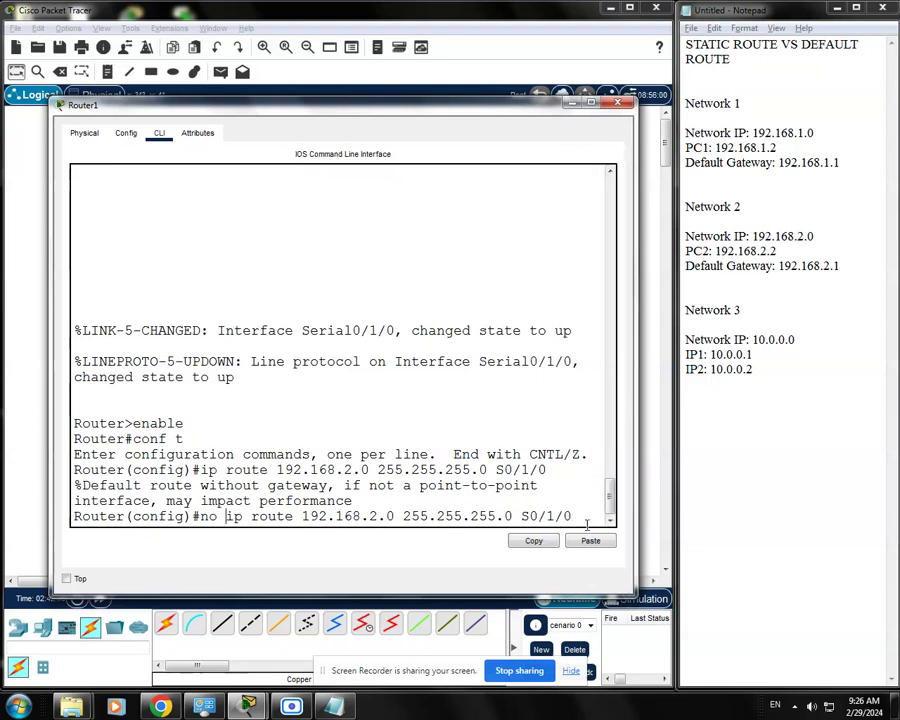
{"action": "key", "text": "Return"}
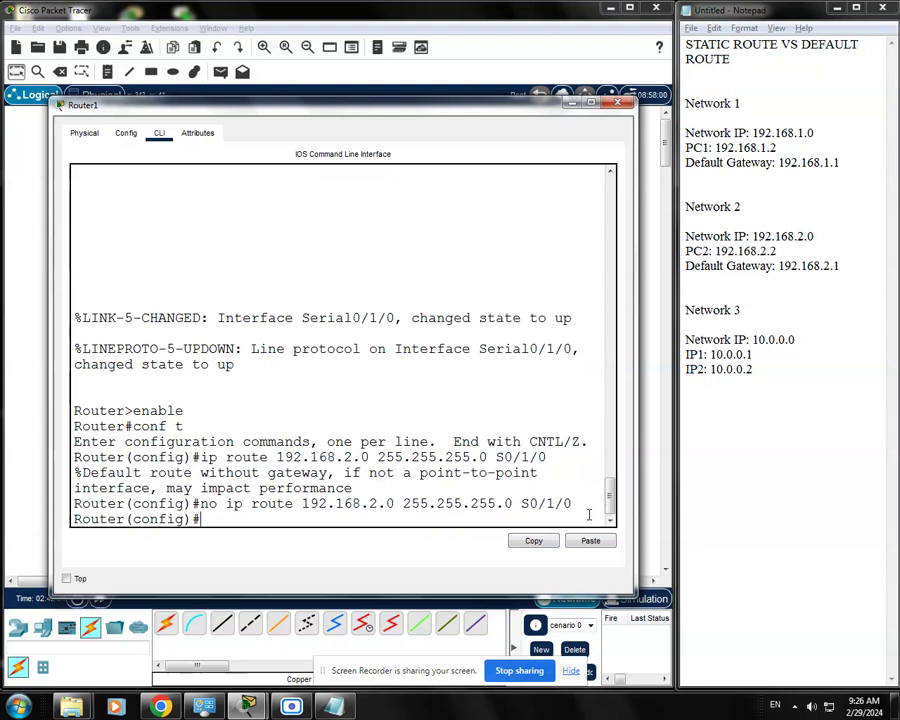
Rework Router1's last command into ip route 192.168.2.0 255.255.255.0 with next hop 10.0.0.2 instead of the exit interface.
{"action": "key", "text": "Up"}
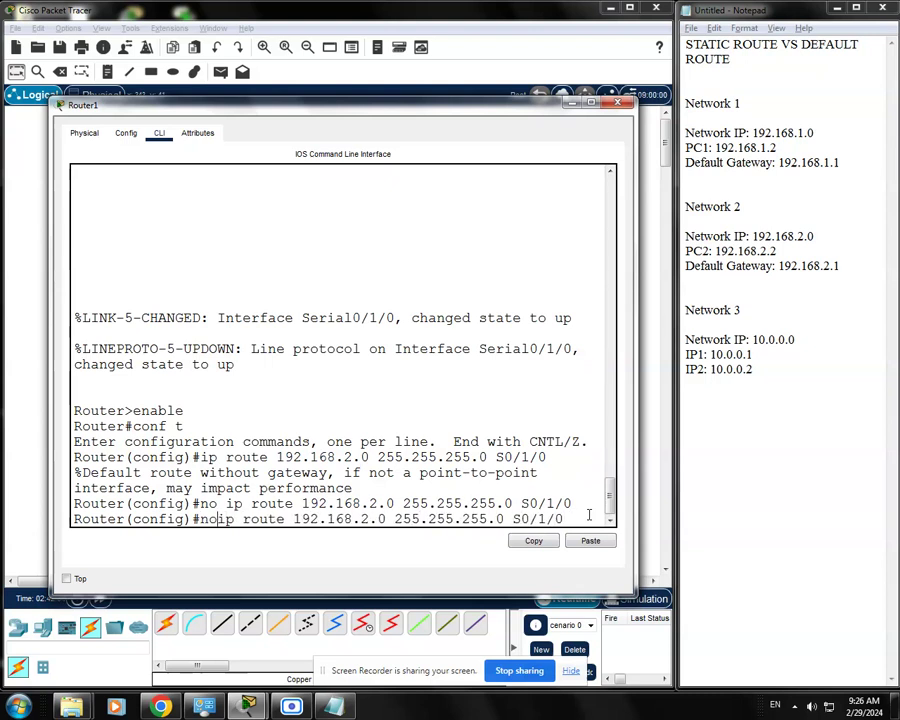
{"action": "key", "text": "BackSpace"}
{"action": "key", "text": "BackSpace"}
{"action": "key", "text": "BackSpace"}
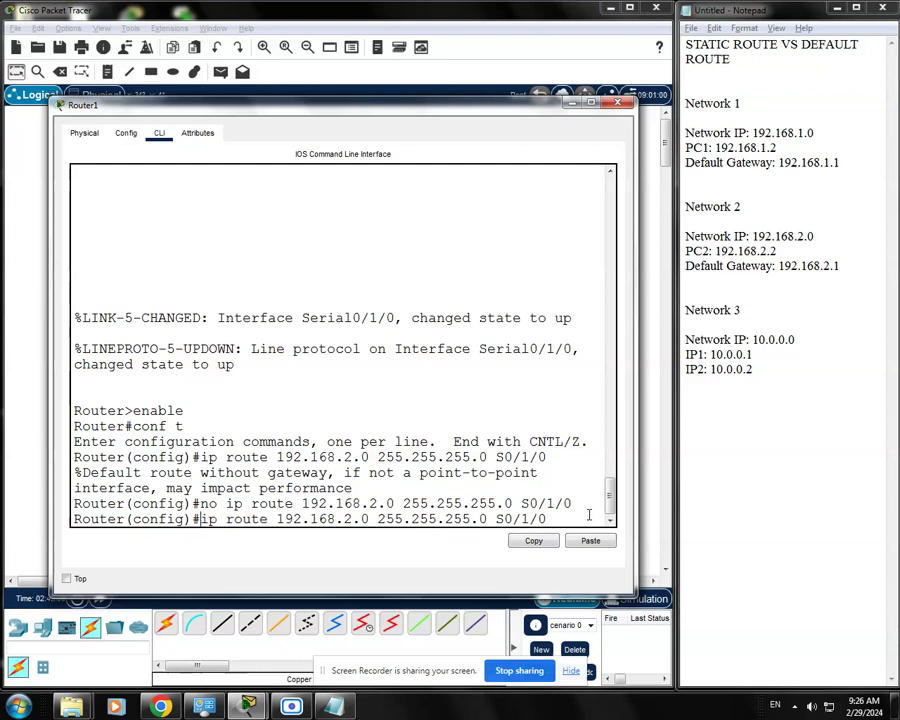
{"action": "key", "text": "Right"}
{"action": "key", "text": "Right"}
{"action": "key", "text": "Right"}
{"action": "key", "text": "Right"}
{"action": "key", "text": "Right"}
{"action": "key", "text": "Right"}
{"action": "key", "text": "Right"}
{"action": "key", "text": "Right"}
{"action": "key", "text": "Right"}
{"action": "key", "text": "Right"}
{"action": "key", "text": "Right"}
{"action": "key", "text": "Right"}
{"action": "key", "text": "Right"}
{"action": "key", "text": "Right"}
{"action": "key", "text": "Right"}
{"action": "key", "text": "BackSpace"}
{"action": "key", "text": "BackSpace"}
{"action": "key", "text": "BackSpace"}
{"action": "type", "text": "10.0.0.2"}
Check the next hop against IP2 in the Network 3 notes and Router2's serial port in the topology, and run Router1's static route.
{"action": "left_click_drag", "start_coordinate": [757, 369], "coordinate": [681, 369]}
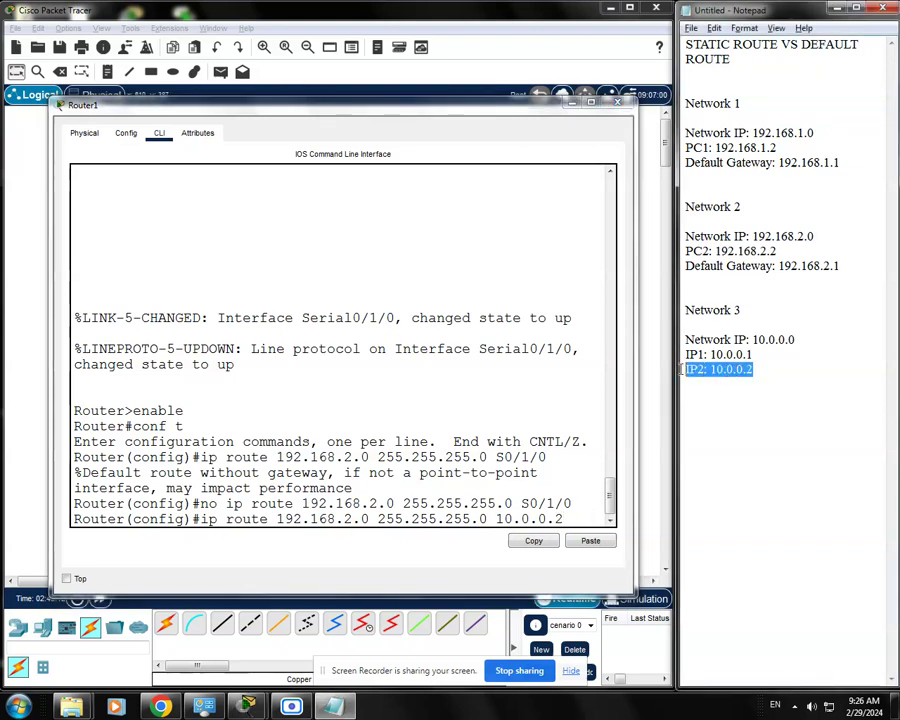
{"action": "left_click_drag", "start_coordinate": [472, 108], "coordinate": [466, 416]}
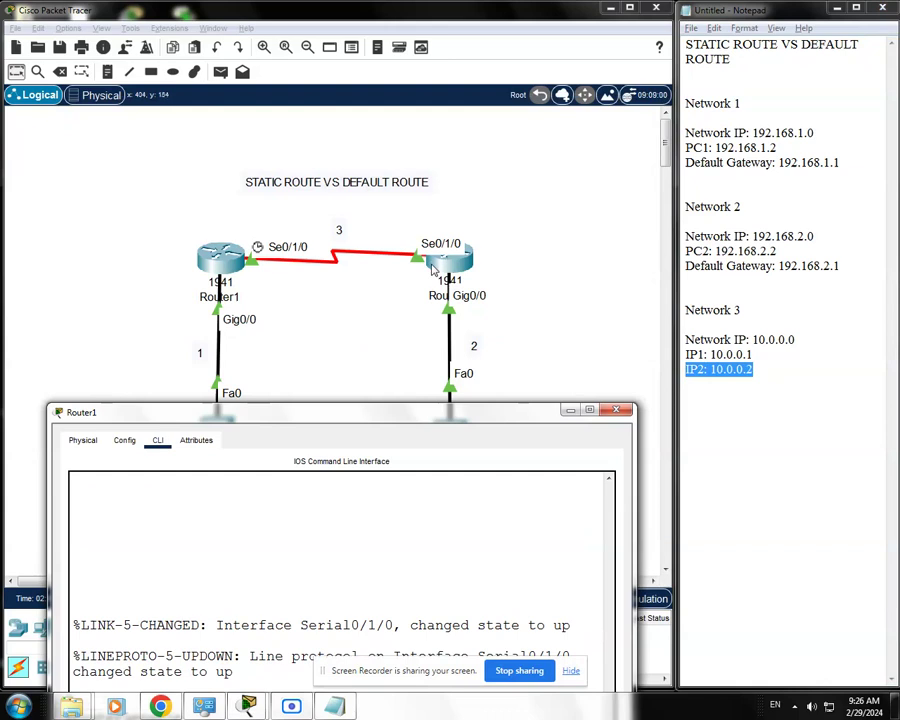
{"action": "left_click_drag", "start_coordinate": [458, 415], "coordinate": [478, 147]}
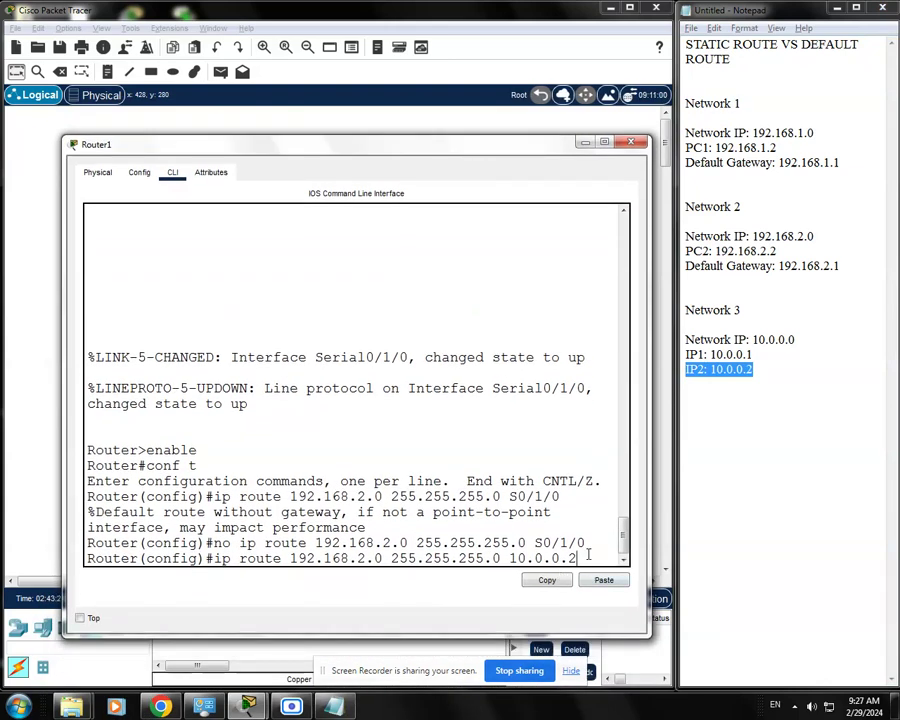
{"action": "key", "text": "Return"}
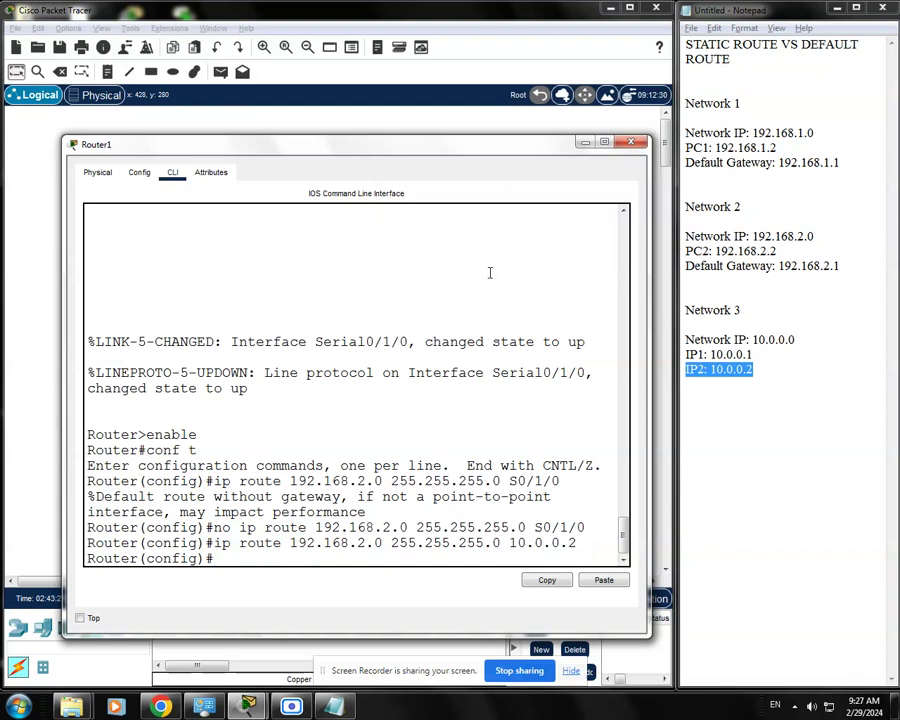
Save Router1's configuration with do wr and close its window.
{"action": "type", "text": "do wr"}
{"action": "key", "text": "Return"}
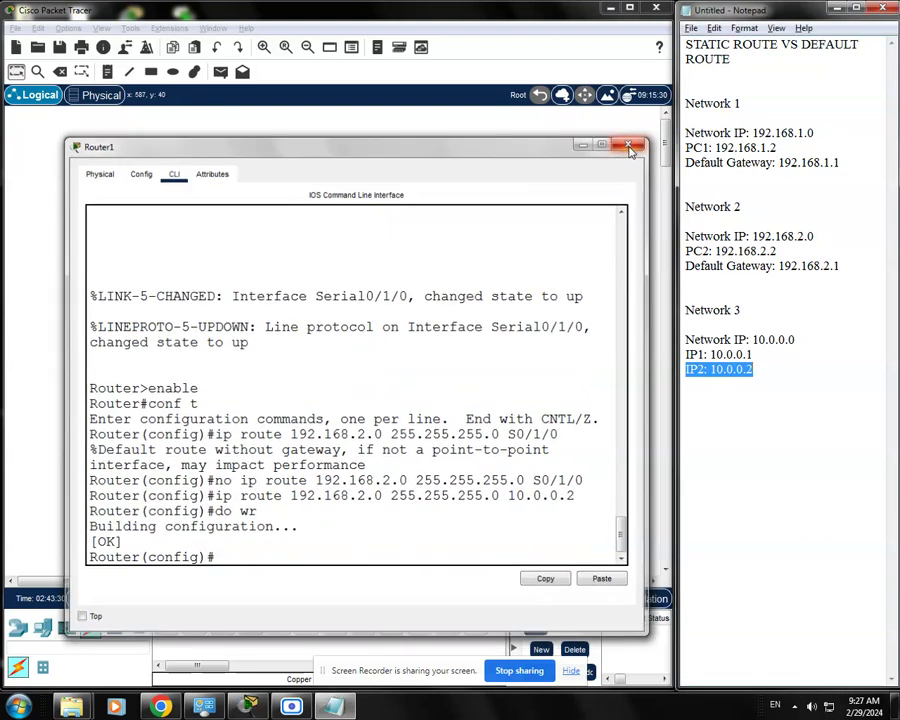
{"action": "left_click", "coordinate": [630, 142]}
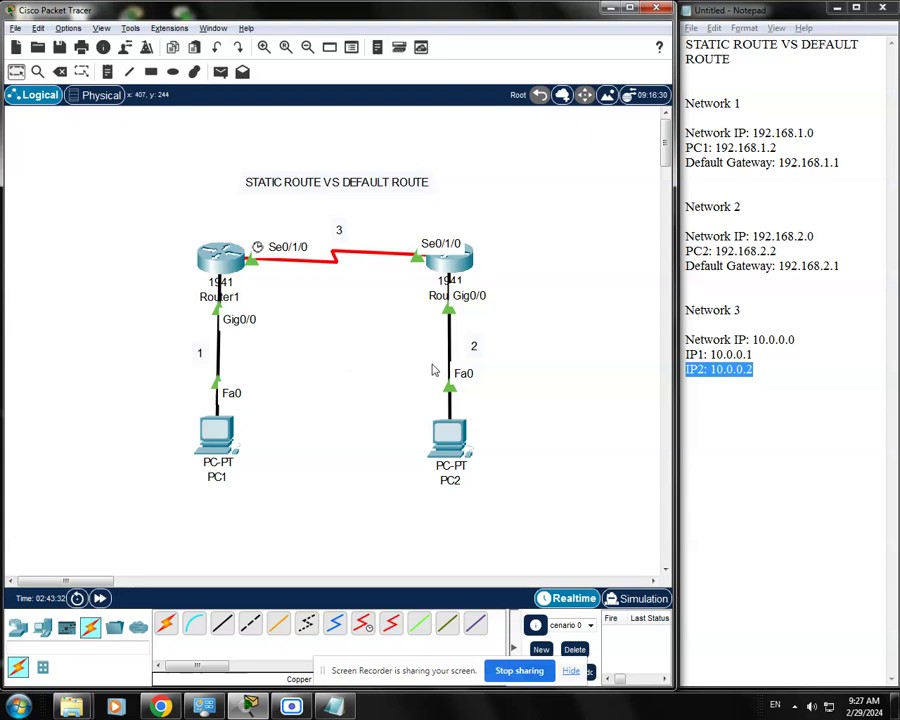
Open Router2's command line, fit its window beside the notes, and enter global configuration mode with enable and conf t.
{"action": "left_click", "coordinate": [455, 263]}
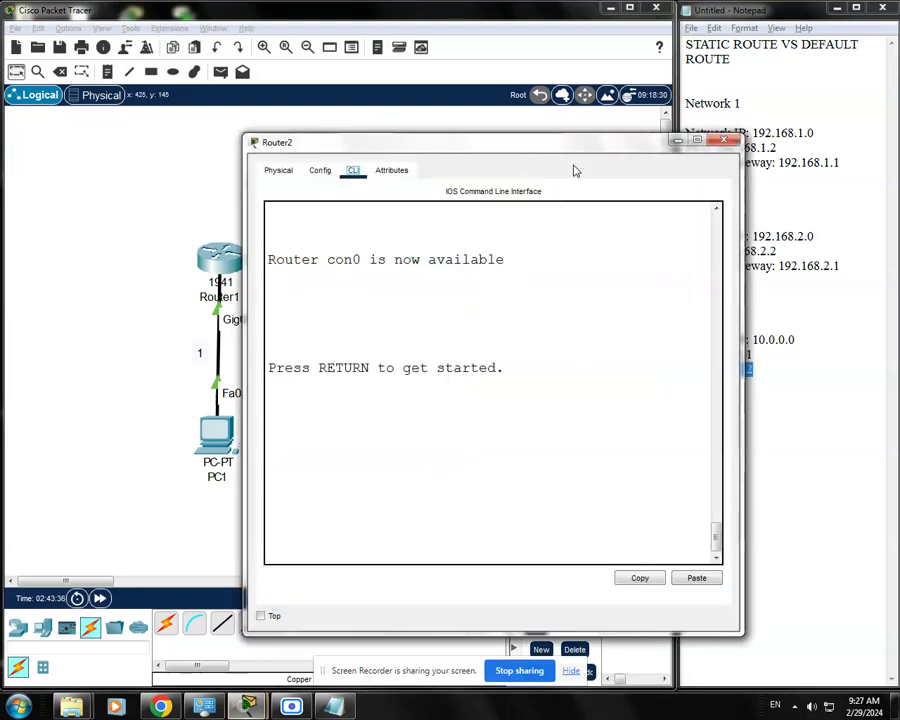
{"action": "left_click_drag", "start_coordinate": [586, 142], "coordinate": [449, 91]}
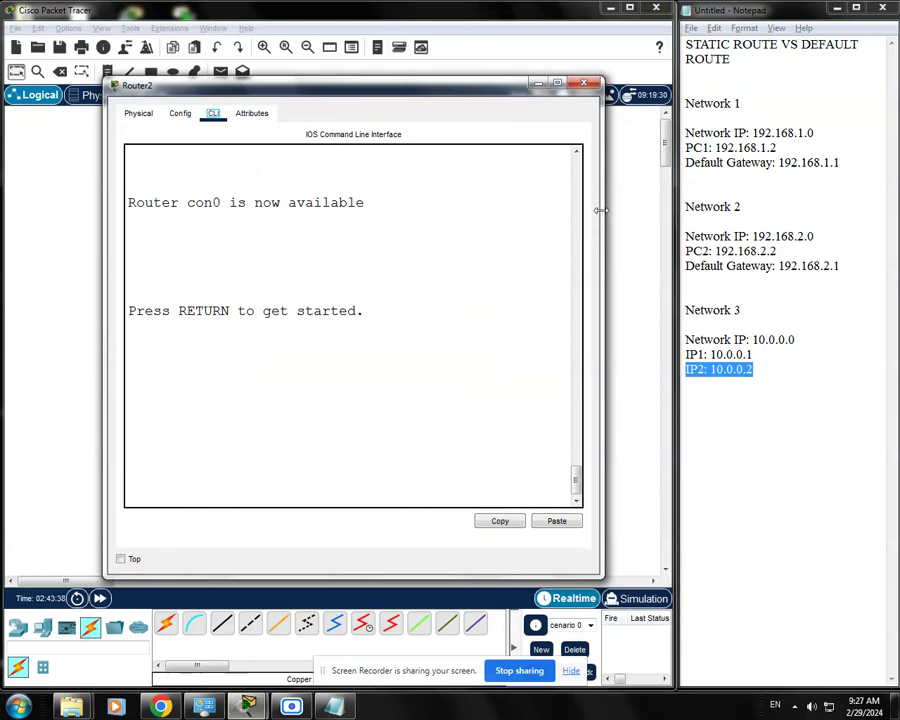
{"action": "left_click_drag", "start_coordinate": [597, 209], "coordinate": [662, 202]}
{"action": "left_click_drag", "start_coordinate": [348, 92], "coordinate": [338, 89]}
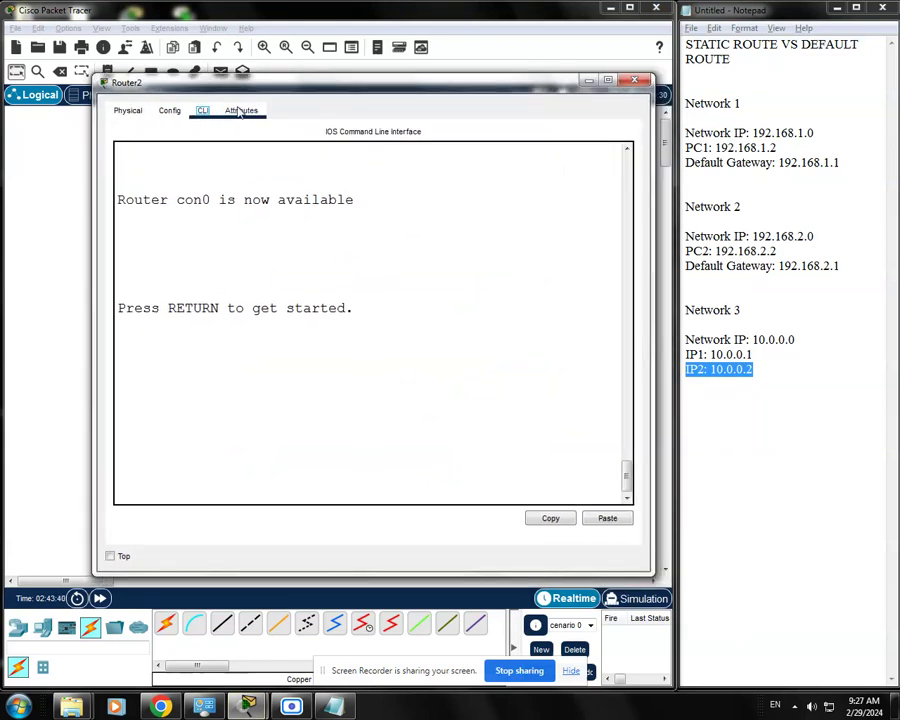
{"action": "left_click", "coordinate": [227, 380]}
{"action": "key", "text": "Return"}
{"action": "type", "text": "er>e"}
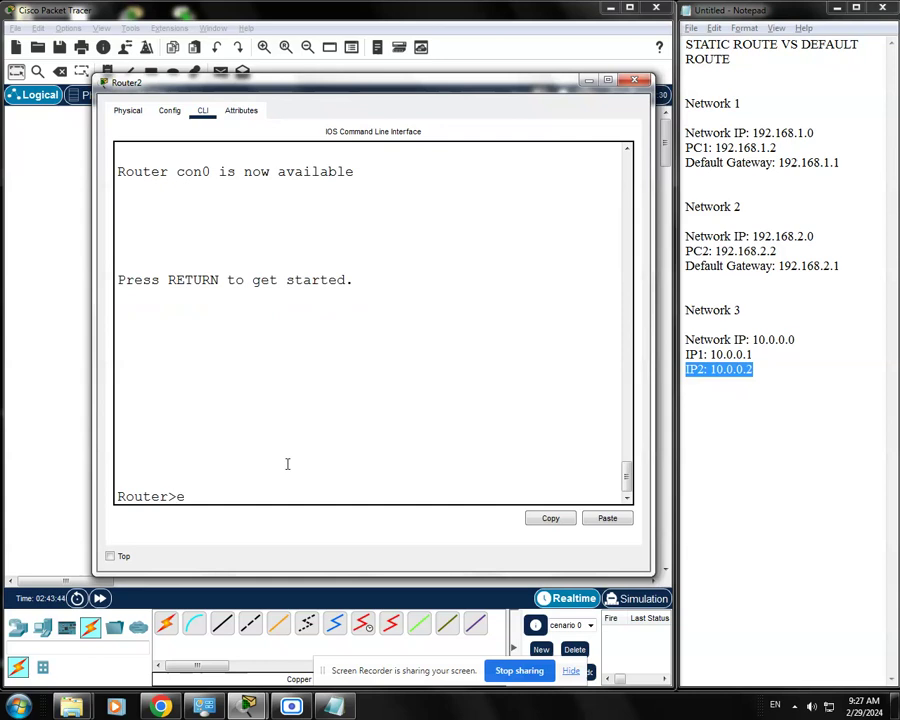
{"action": "type", "text": "nable"}
{"action": "key", "text": "Return"}
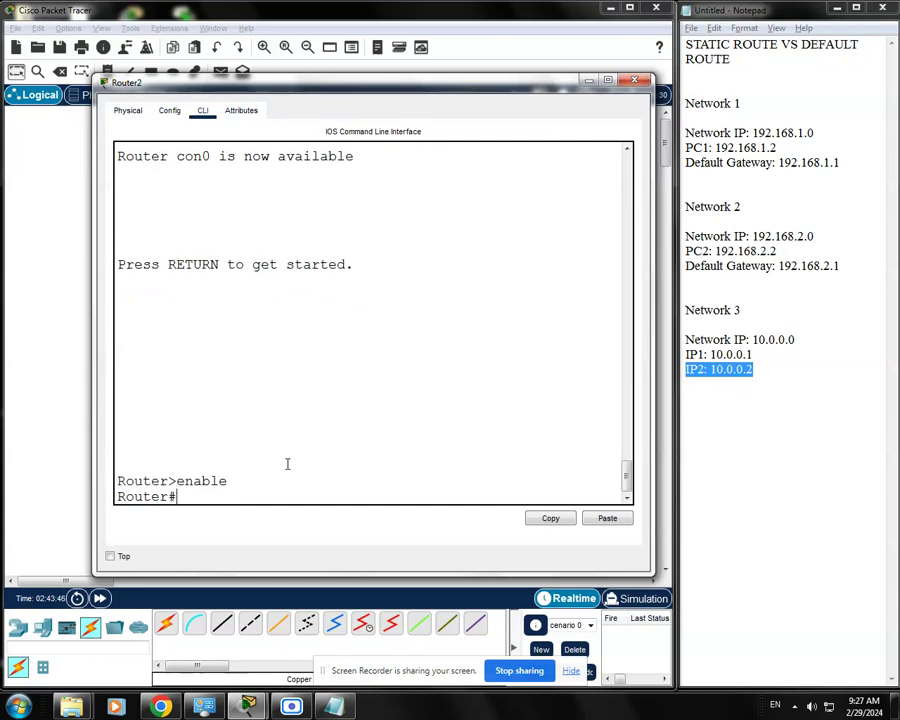
{"action": "type", "text": "conf t"}
{"action": "key", "text": "Return"}
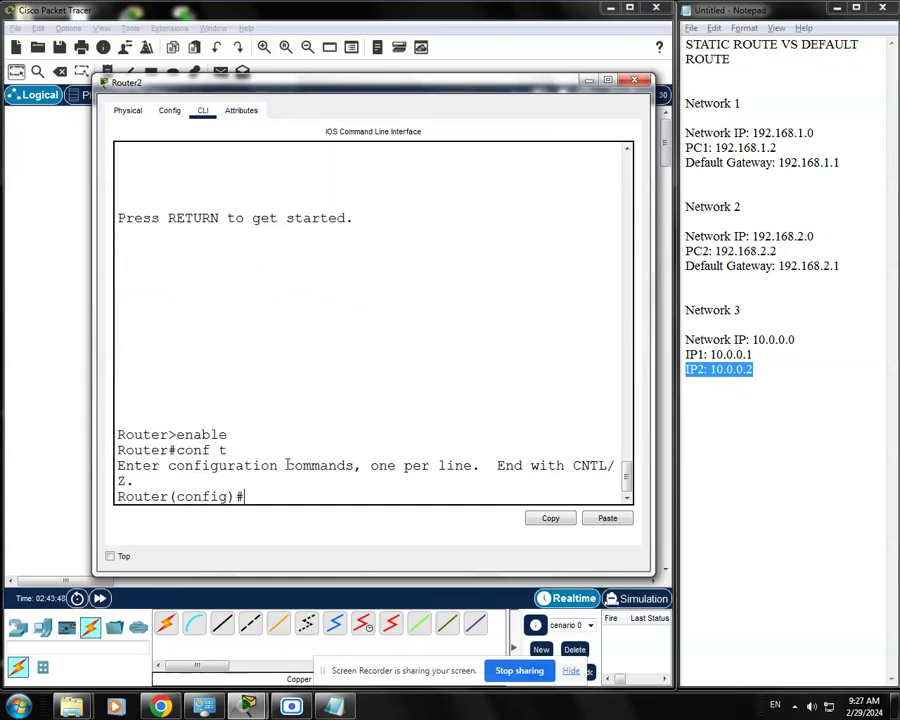
Start a static route on Router2 with ip route and look up the Network 1 address in the topology and notes.
{"action": "left_click_drag", "start_coordinate": [378, 86], "coordinate": [363, 96]}
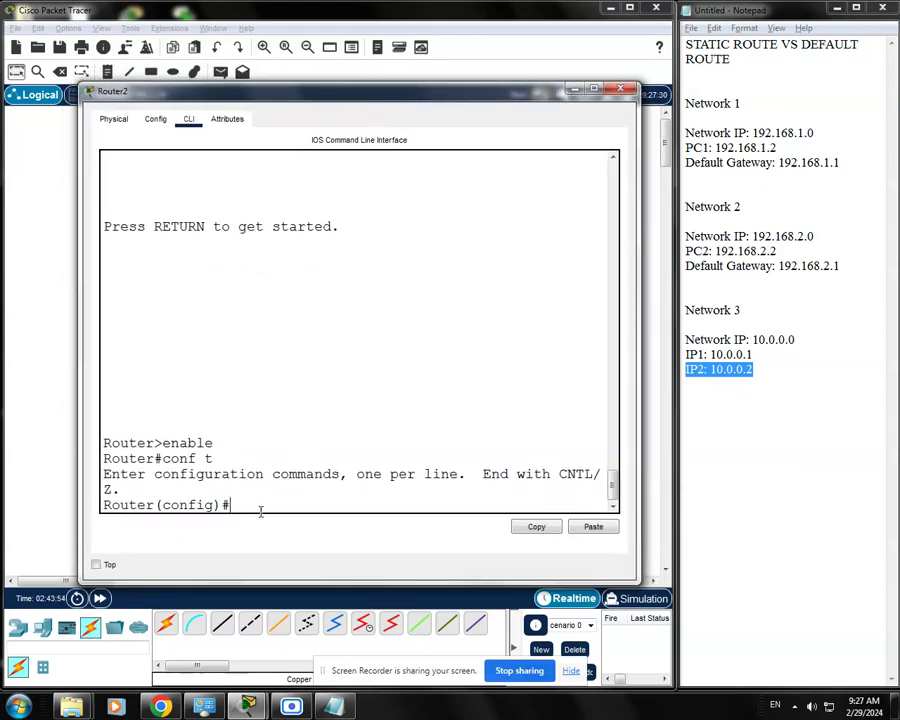
{"action": "type", "text": "ip route"}
{"action": "left_click_drag", "start_coordinate": [389, 98], "coordinate": [386, 516]}
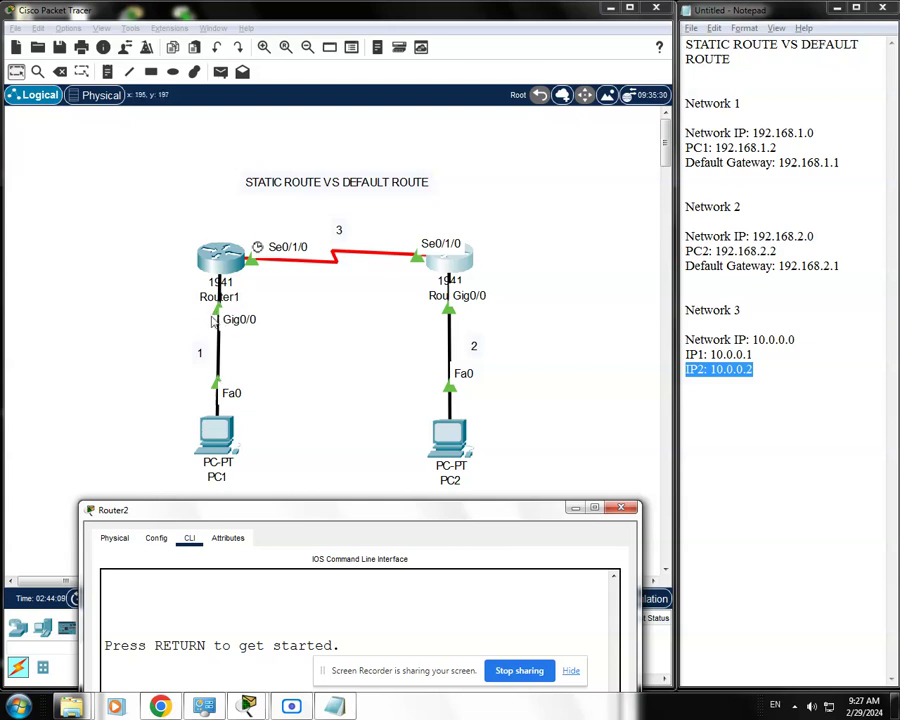
{"action": "left_click_drag", "start_coordinate": [835, 168], "coordinate": [688, 100]}
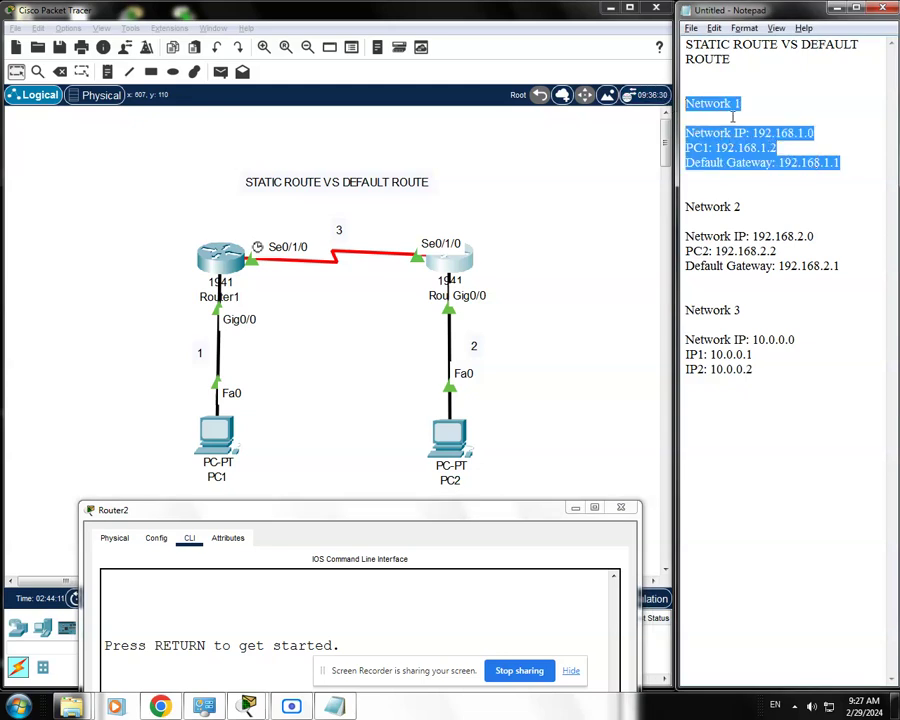
{"action": "left_click_drag", "start_coordinate": [826, 133], "coordinate": [688, 134]}
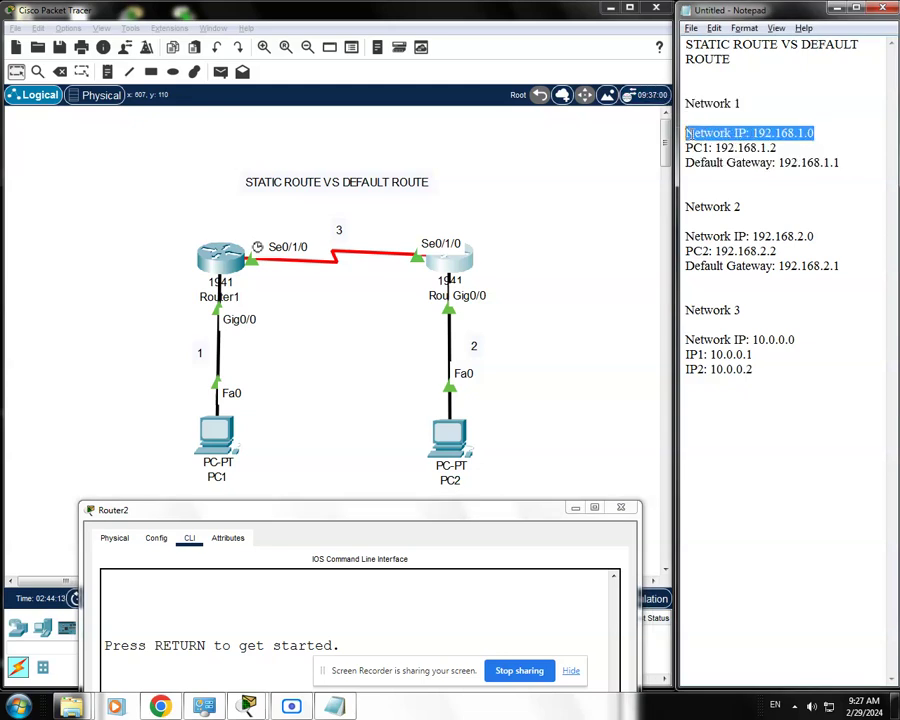
{"action": "left_click", "coordinate": [760, 133]}
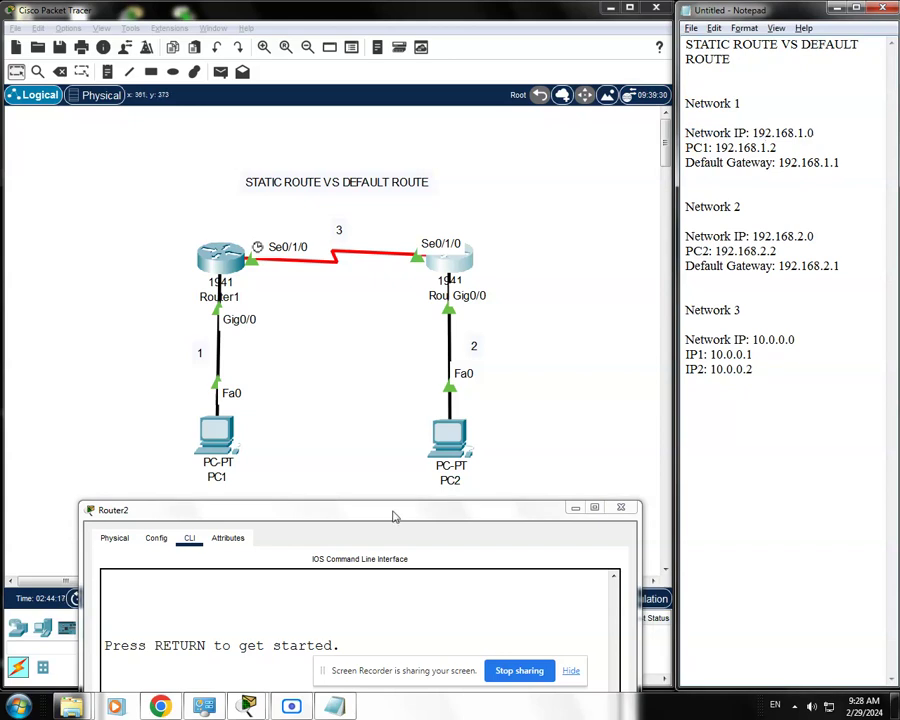
Try to run Router2's static route as ip route 192.168.1.0 255.255.255.0 without an exit interface or next hop.
{"action": "left_click_drag", "start_coordinate": [390, 512], "coordinate": [415, 175]}
{"action": "type", "text": "1"}
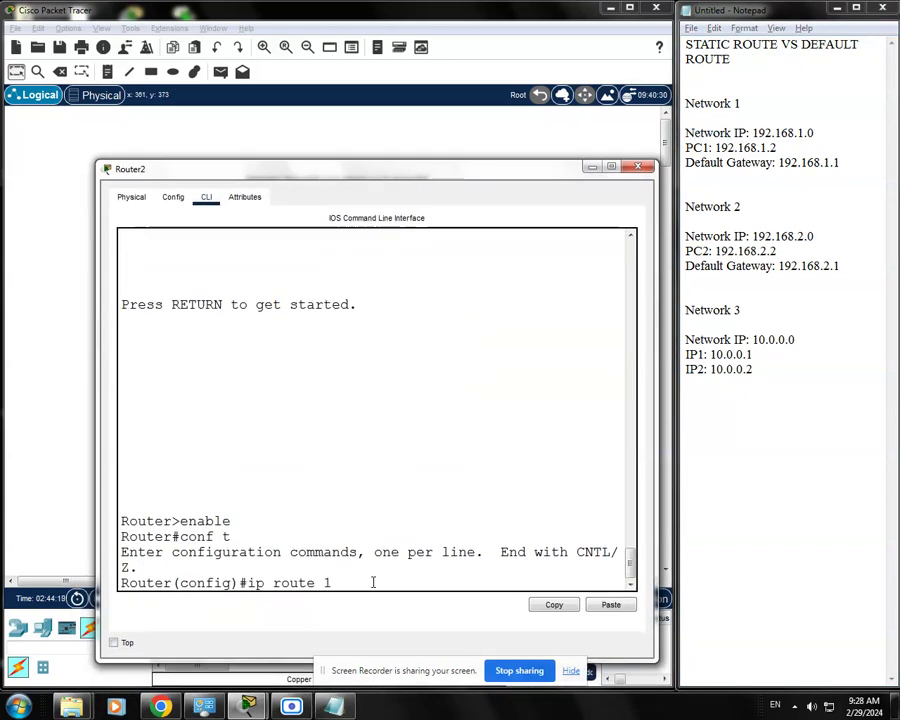
{"action": "type", "text": "92.168.1.0 255.255.2"}
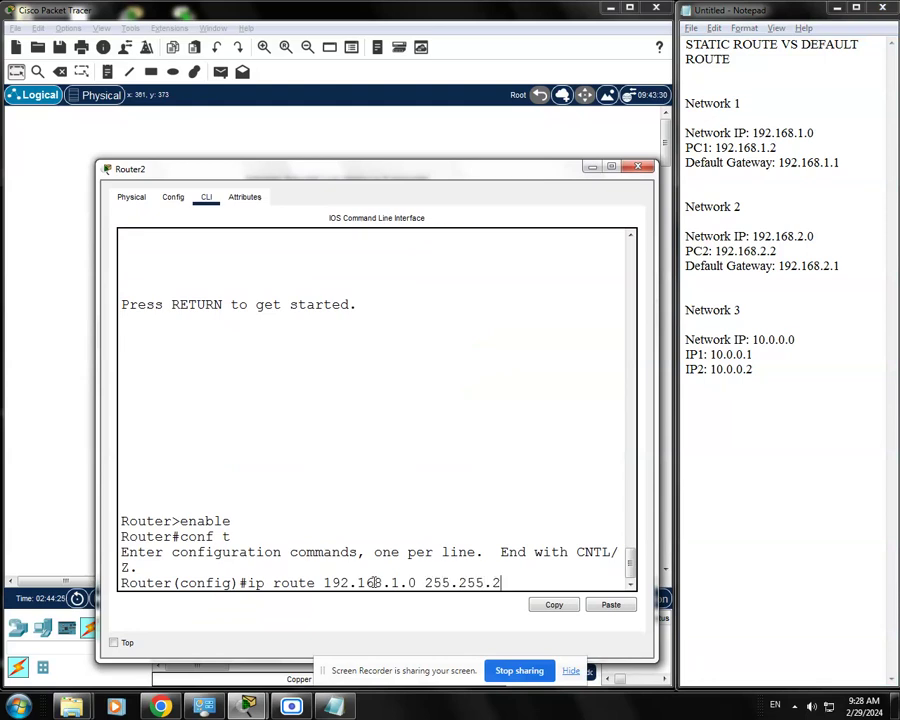
{"action": "type", "text": "55.0"}
{"action": "key", "text": "Return"}
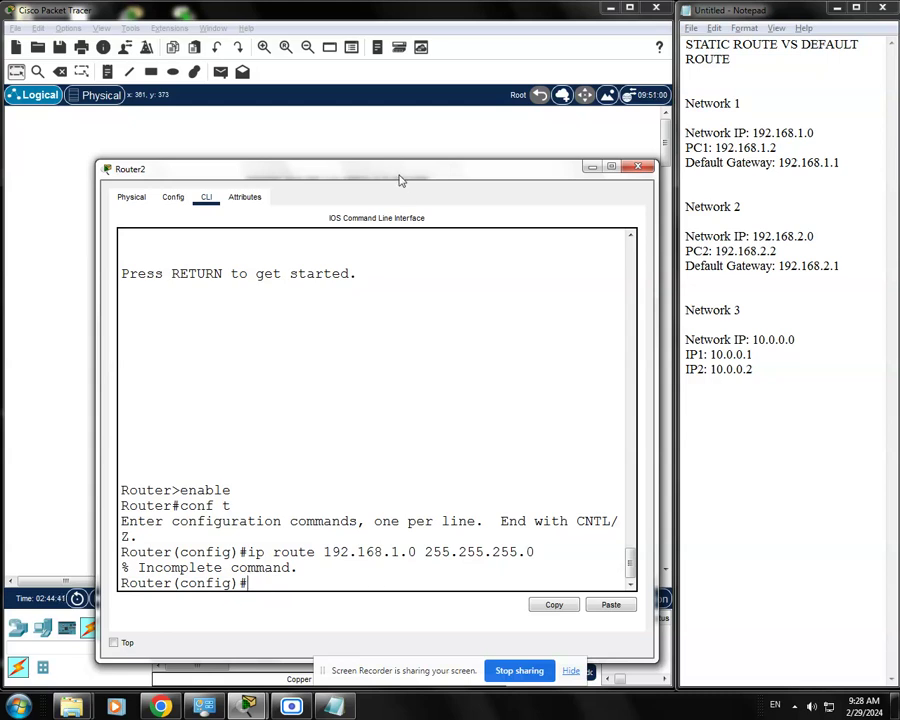
Recall Router2's route command, examine the serial link in the topology, complete the command with exit interface s0/1/0, and run it.
{"action": "left_click_drag", "start_coordinate": [400, 179], "coordinate": [404, 173]}
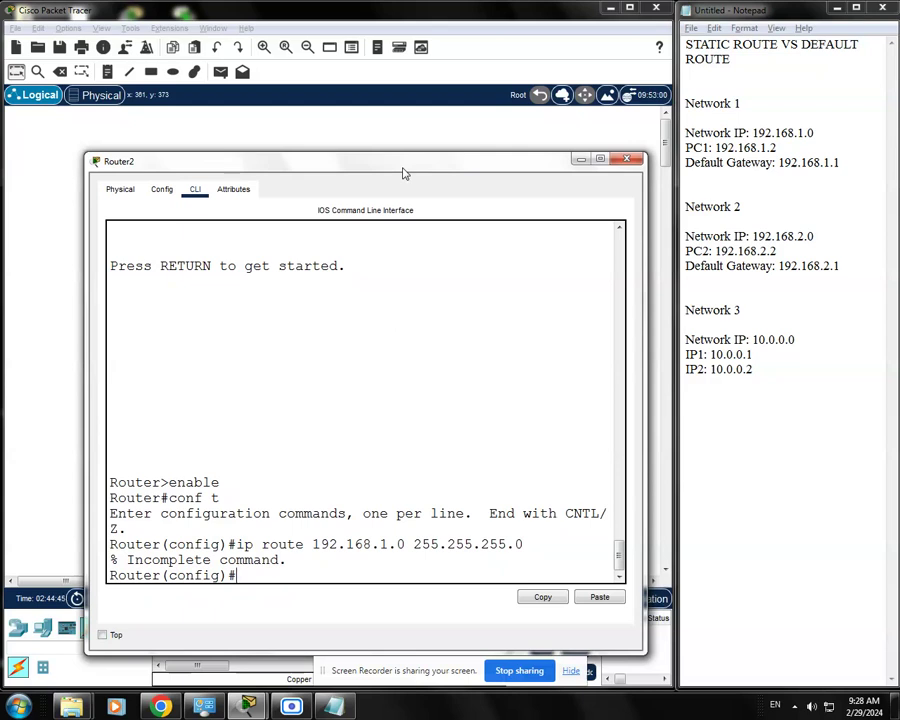
{"action": "key", "text": "Up"}
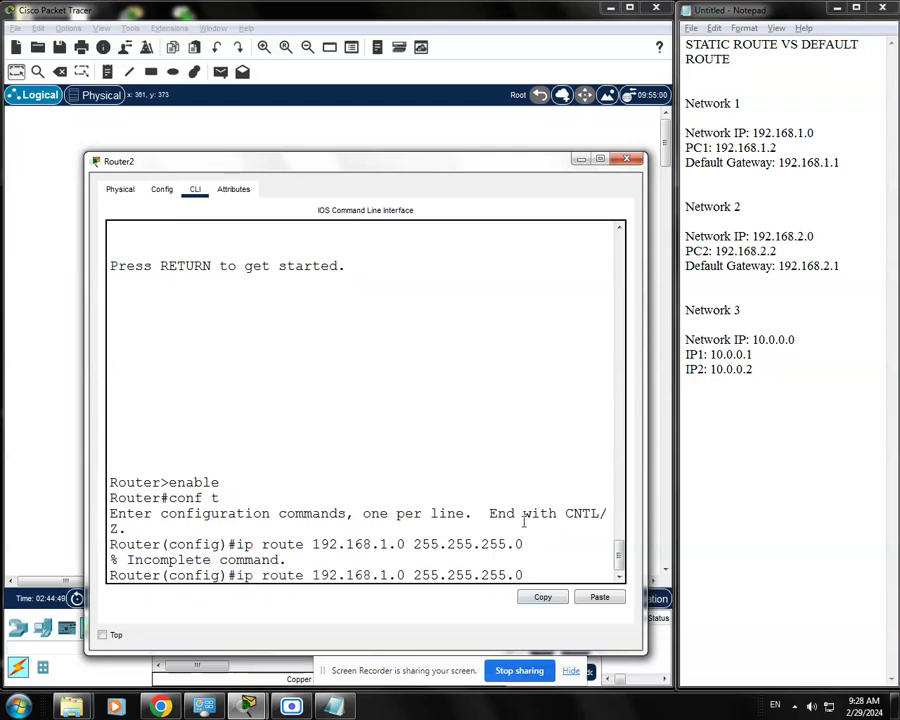
{"action": "left_click_drag", "start_coordinate": [435, 165], "coordinate": [470, 476]}
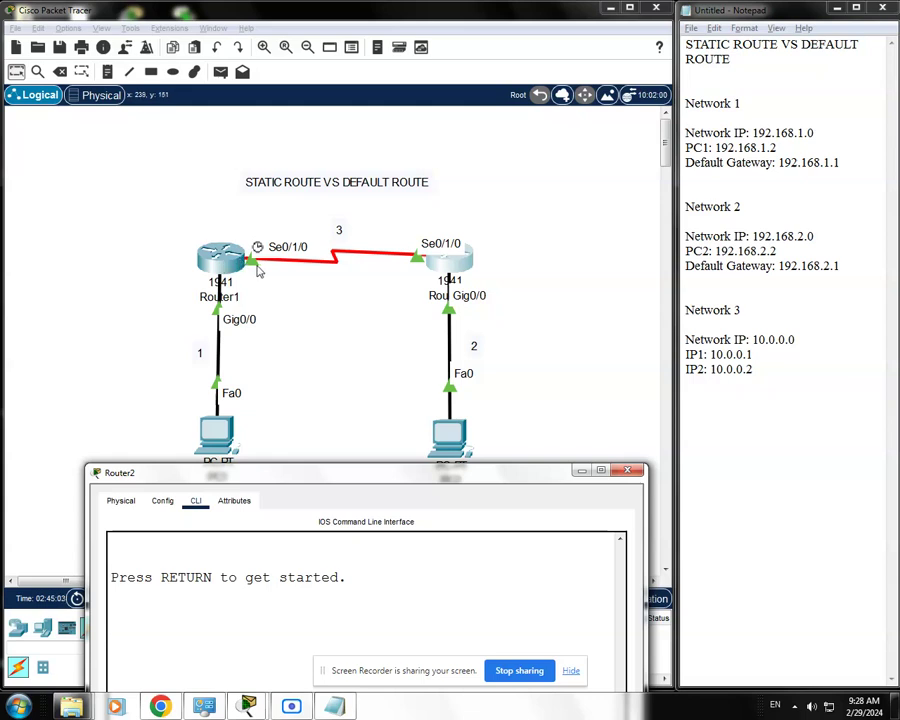
{"action": "left_click_drag", "start_coordinate": [435, 474], "coordinate": [439, 490]}
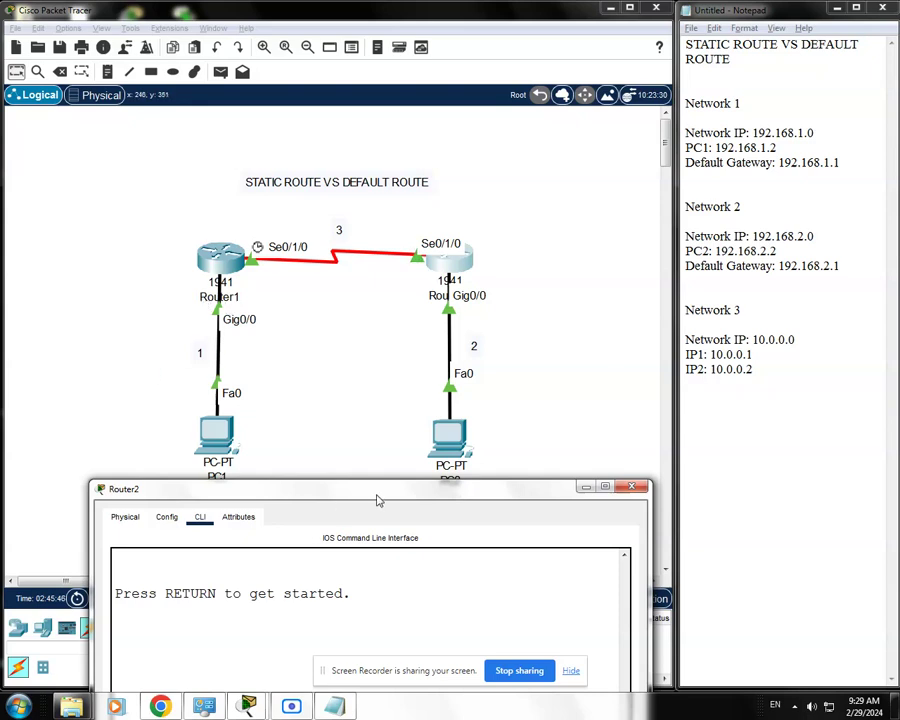
{"action": "left_click_drag", "start_coordinate": [376, 496], "coordinate": [370, 384]}
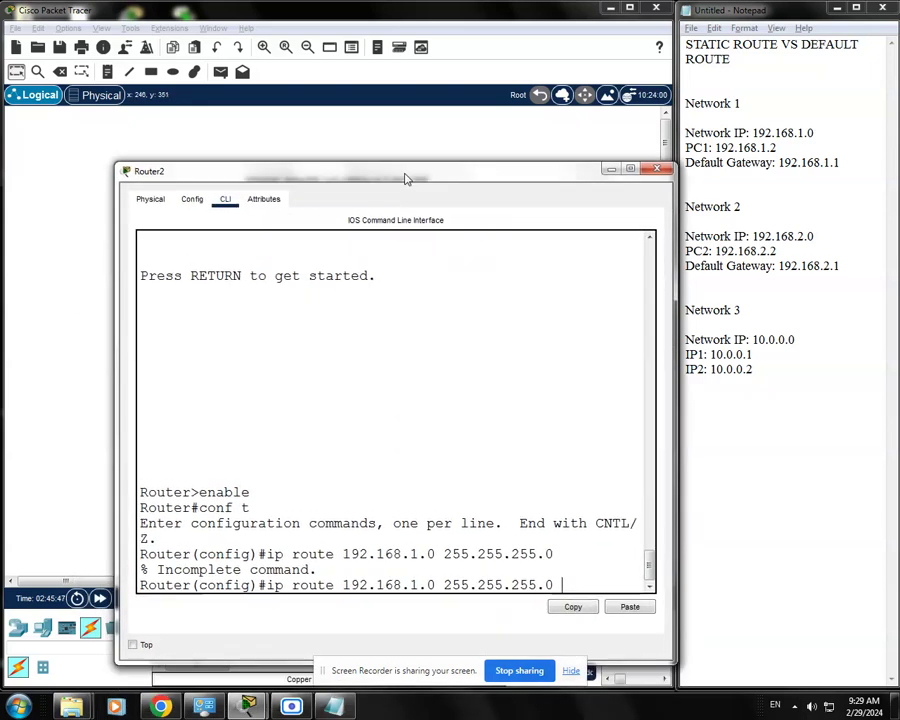
{"action": "left_click_drag", "start_coordinate": [402, 176], "coordinate": [402, 171]}
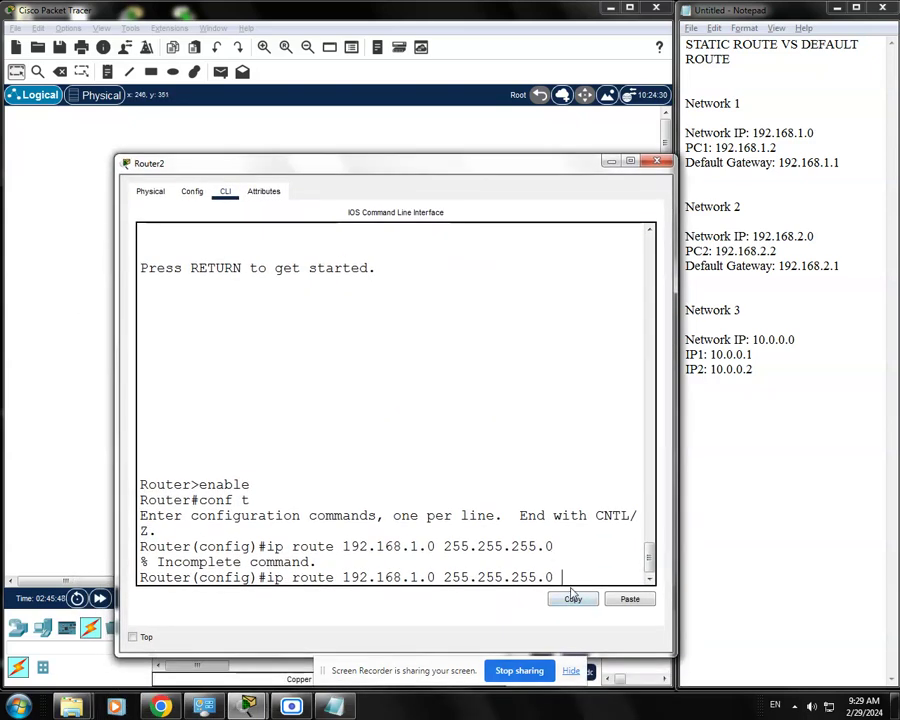
{"action": "type", "text": "s"}
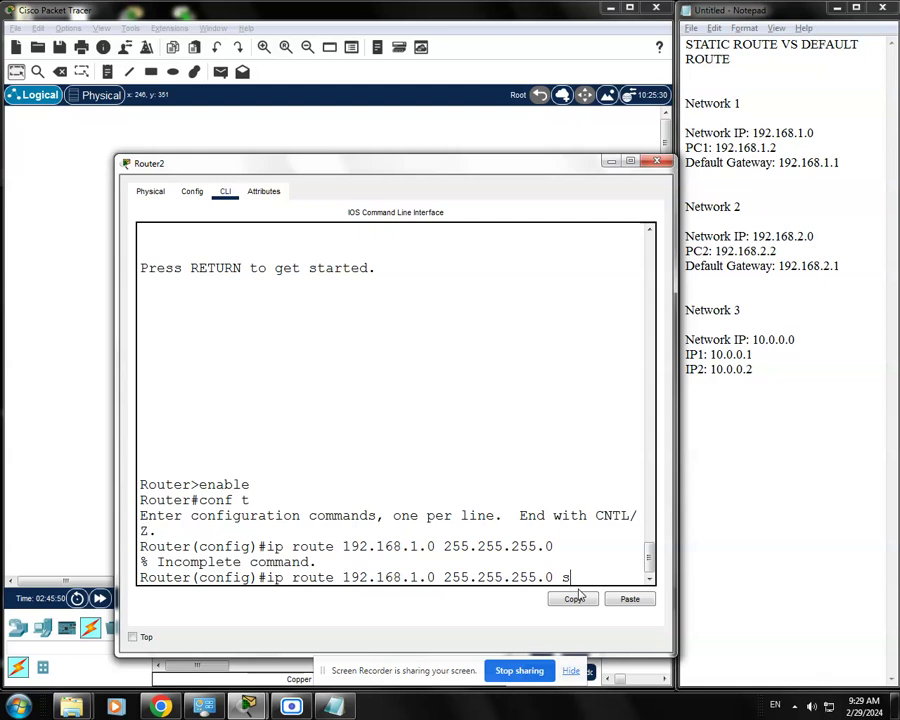
{"action": "type", "text": "0/1/0"}
{"action": "key", "text": "Return"}
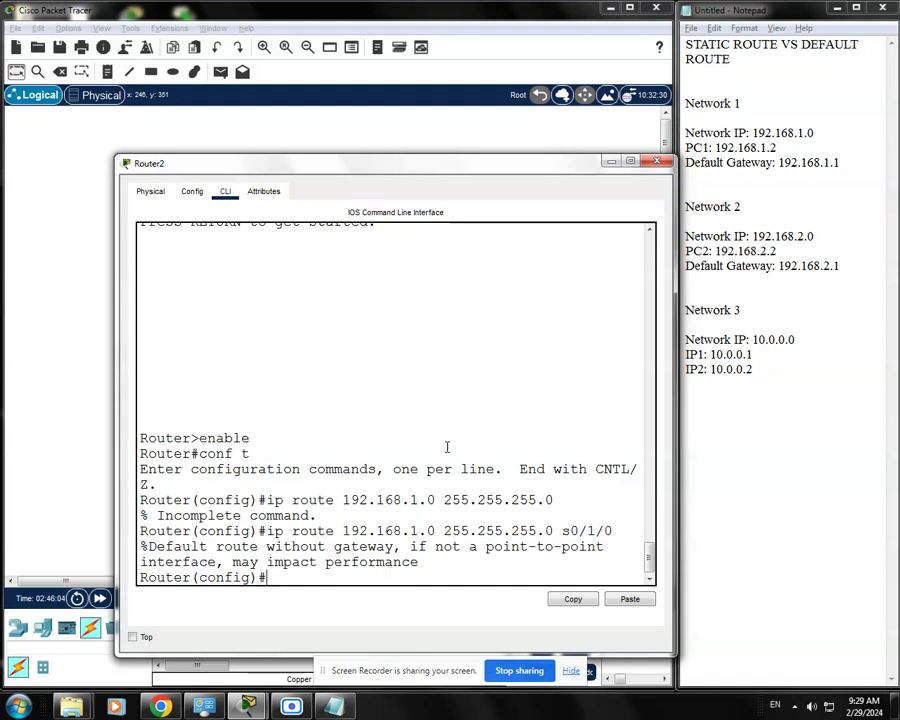
Review the topology, save Router2's configuration with do wr, and close its window.
{"action": "left_click_drag", "start_coordinate": [503, 168], "coordinate": [487, 497]}
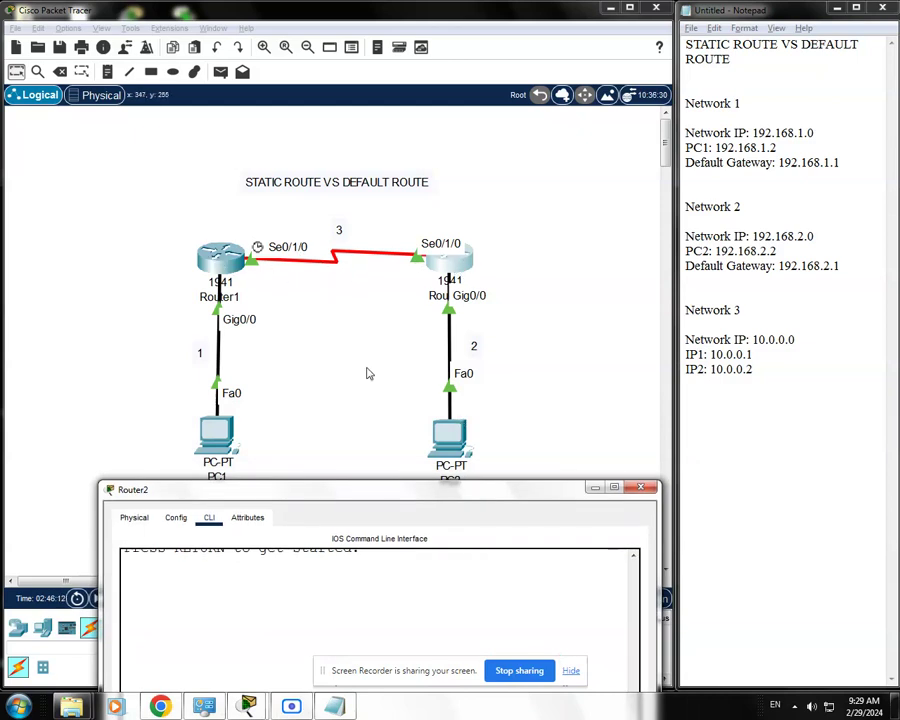
{"action": "left_click_drag", "start_coordinate": [462, 490], "coordinate": [458, 148]}
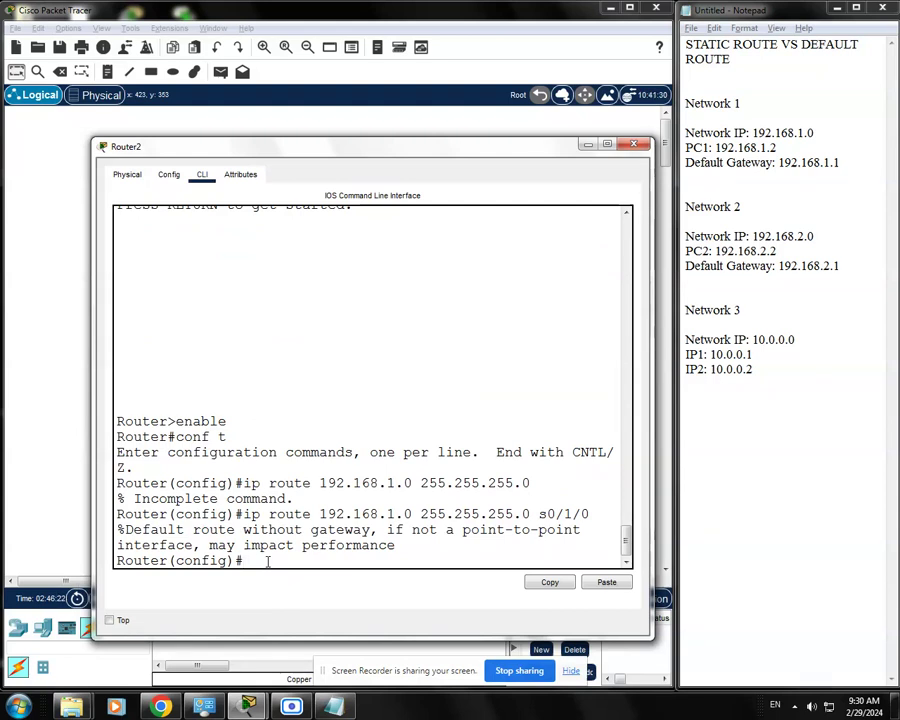
{"action": "type", "text": "do wr"}
{"action": "key", "text": "Return"}
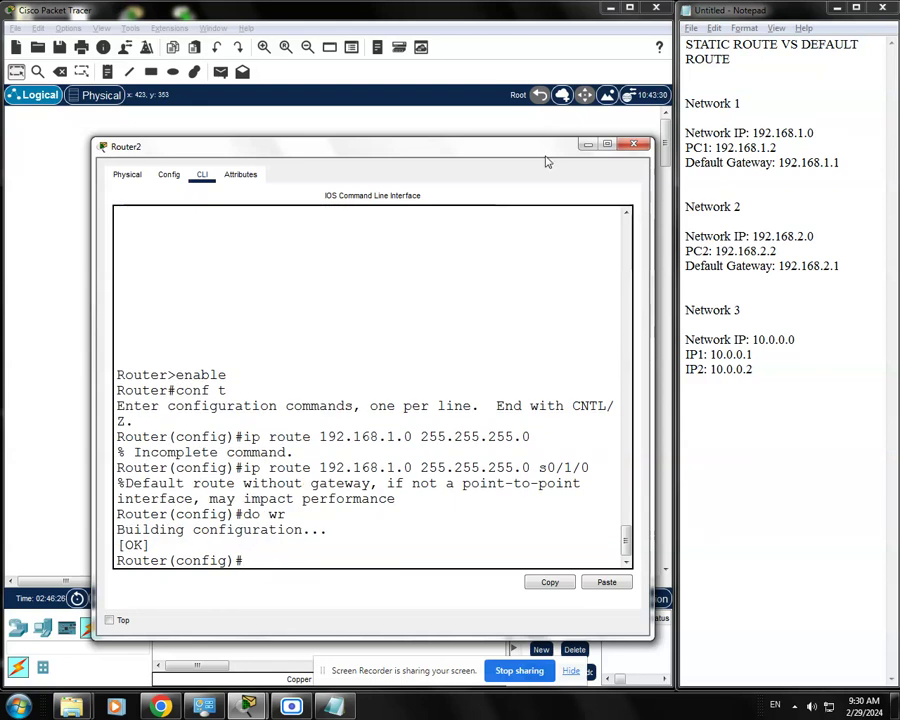
{"action": "left_click_drag", "start_coordinate": [542, 160], "coordinate": [540, 144]}
{"action": "left_click", "coordinate": [628, 127]}
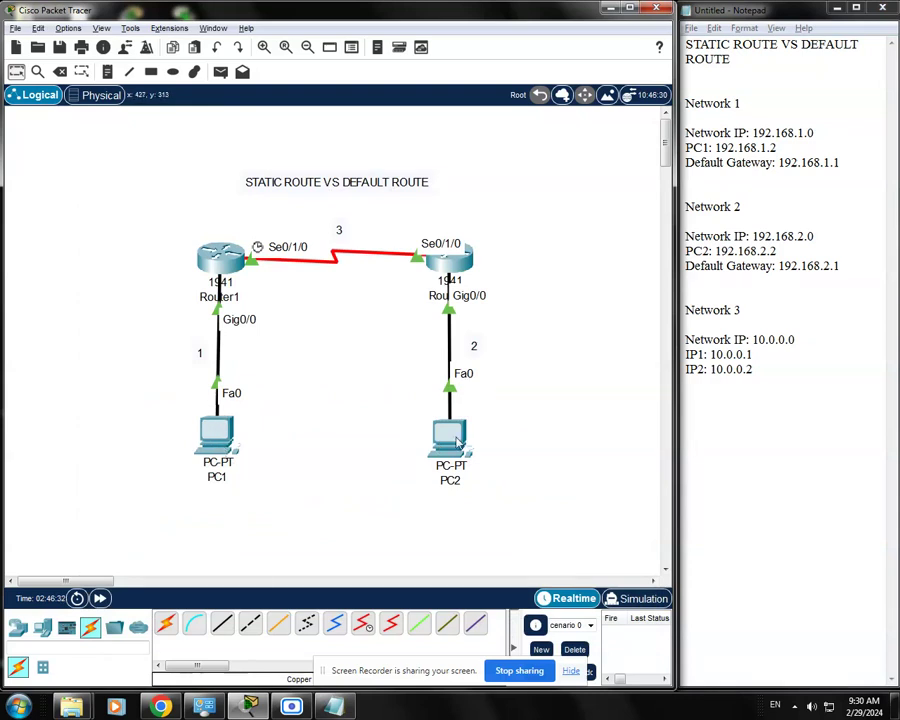
Open PC1's command prompt and enter ping 192.168.2.2 without running it.
{"action": "left_click", "coordinate": [218, 437]}
{"action": "left_click_drag", "start_coordinate": [533, 157], "coordinate": [352, 116]}
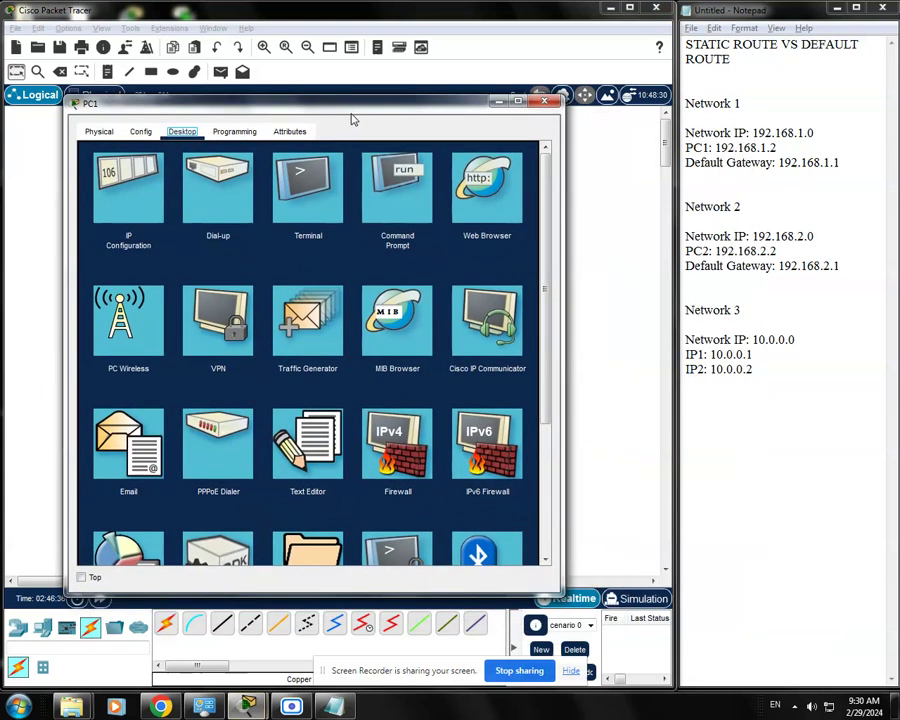
{"action": "left_click", "coordinate": [396, 196]}
{"action": "left_click_drag", "start_coordinate": [418, 107], "coordinate": [406, 101]}
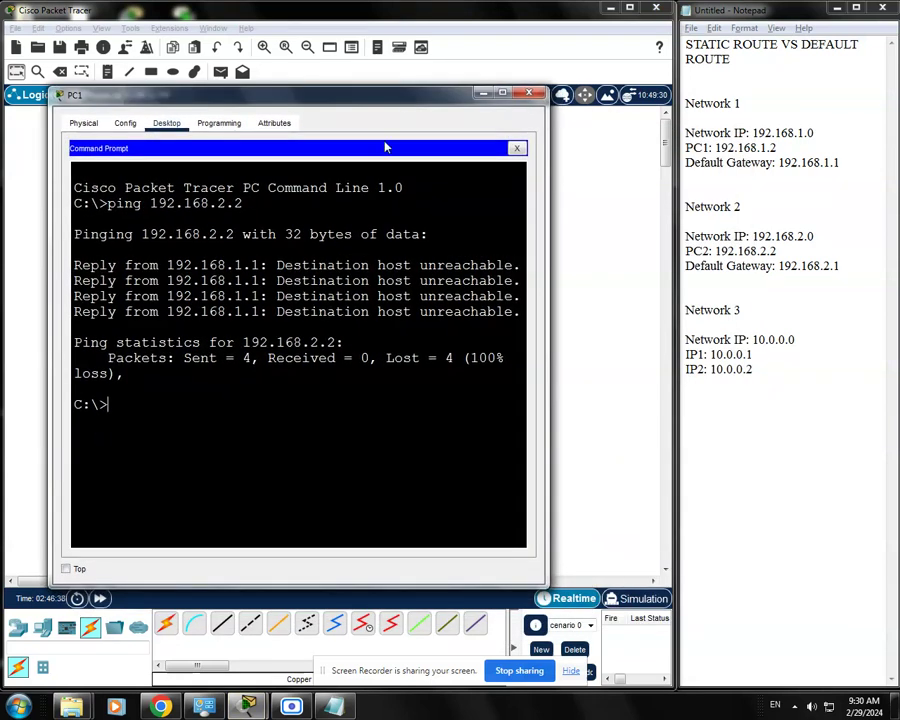
{"action": "type", "text": "ping 192.168.2.2"}
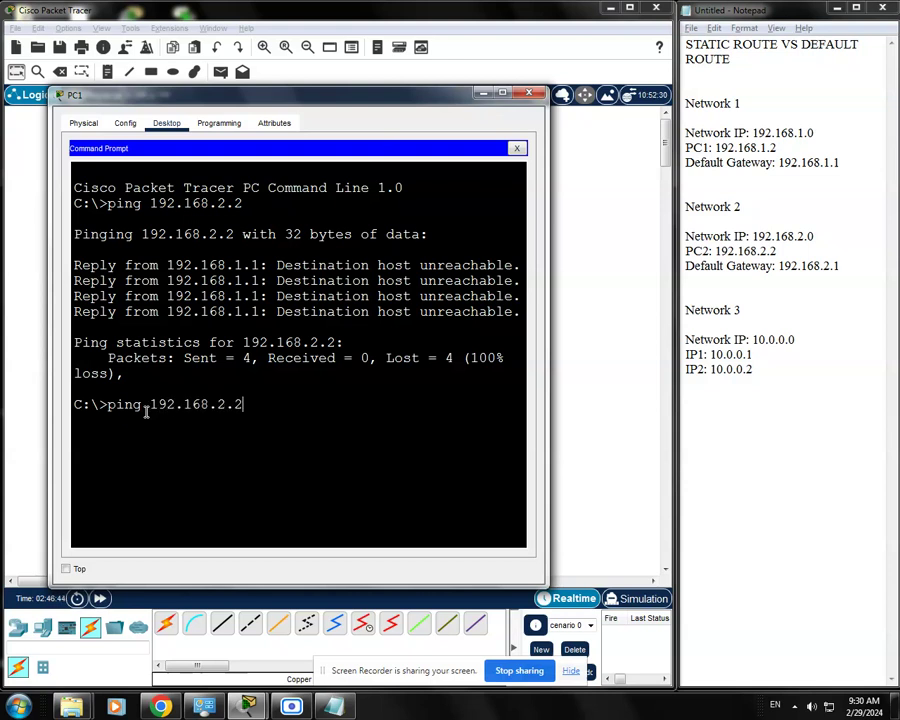
Check PC2's address in the topology and the Network 2 notes, and run the prepared ping to 192.168.2.2 from PC1.
{"action": "left_click_drag", "start_coordinate": [406, 108], "coordinate": [418, 530]}
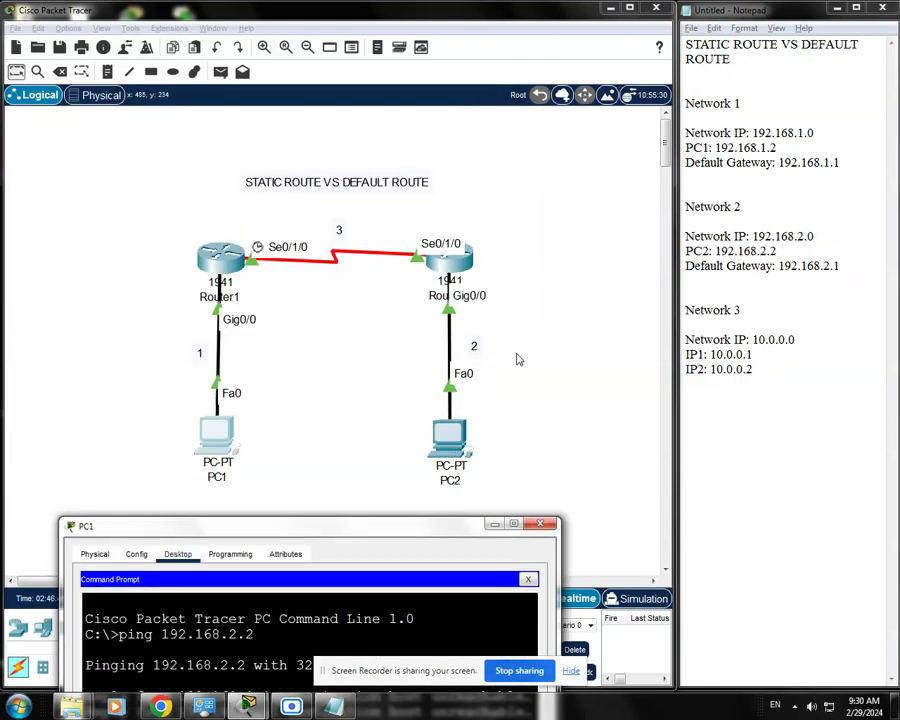
{"action": "left_click_drag", "start_coordinate": [851, 268], "coordinate": [686, 206]}
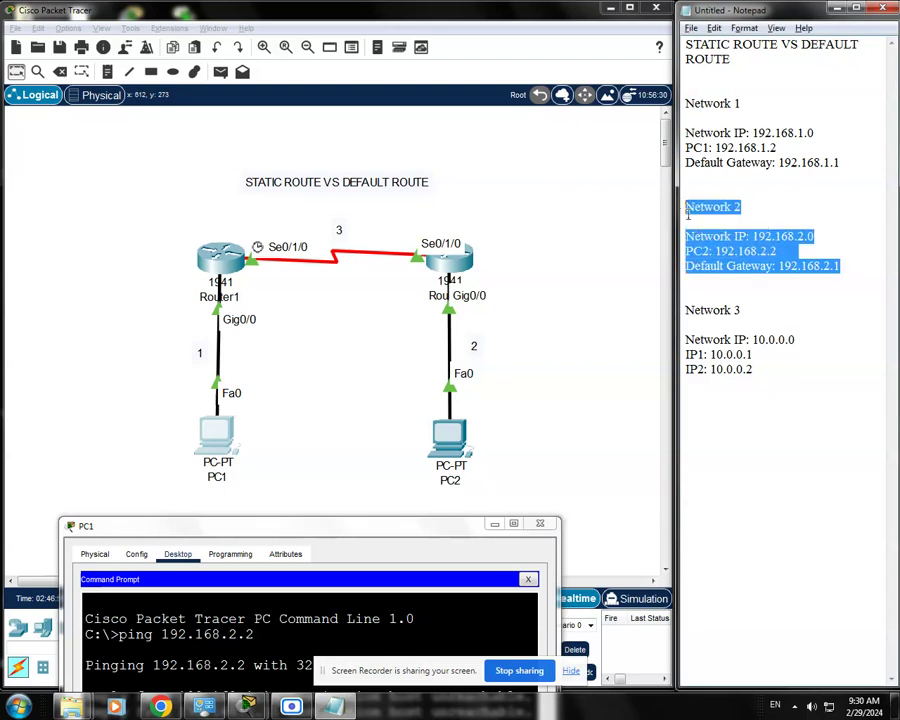
{"action": "left_click", "coordinate": [689, 223]}
{"action": "left_click_drag", "start_coordinate": [777, 251], "coordinate": [686, 251]}
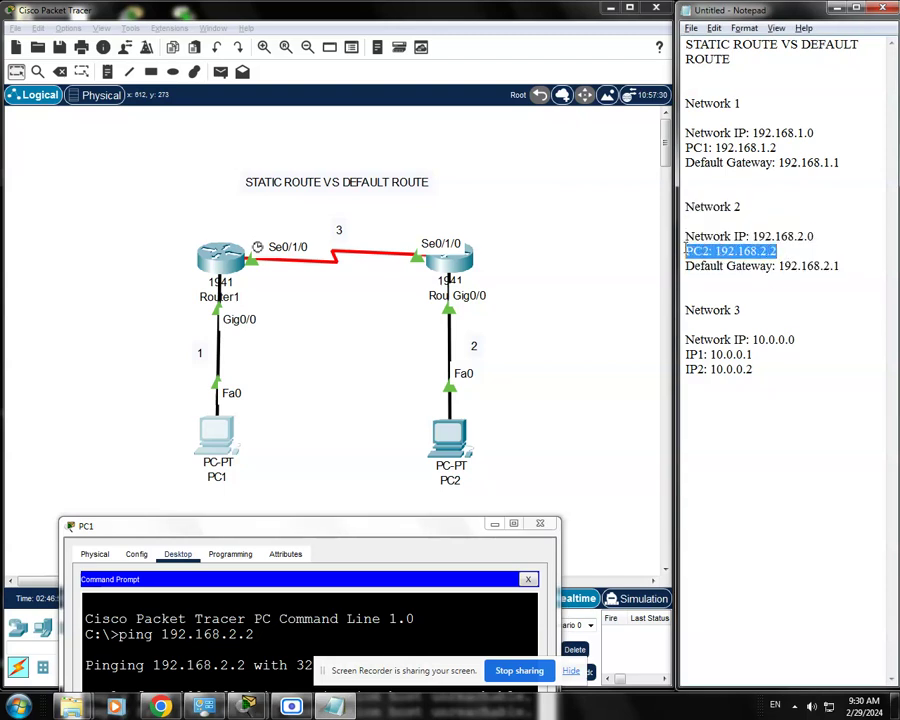
{"action": "left_click", "coordinate": [540, 178]}
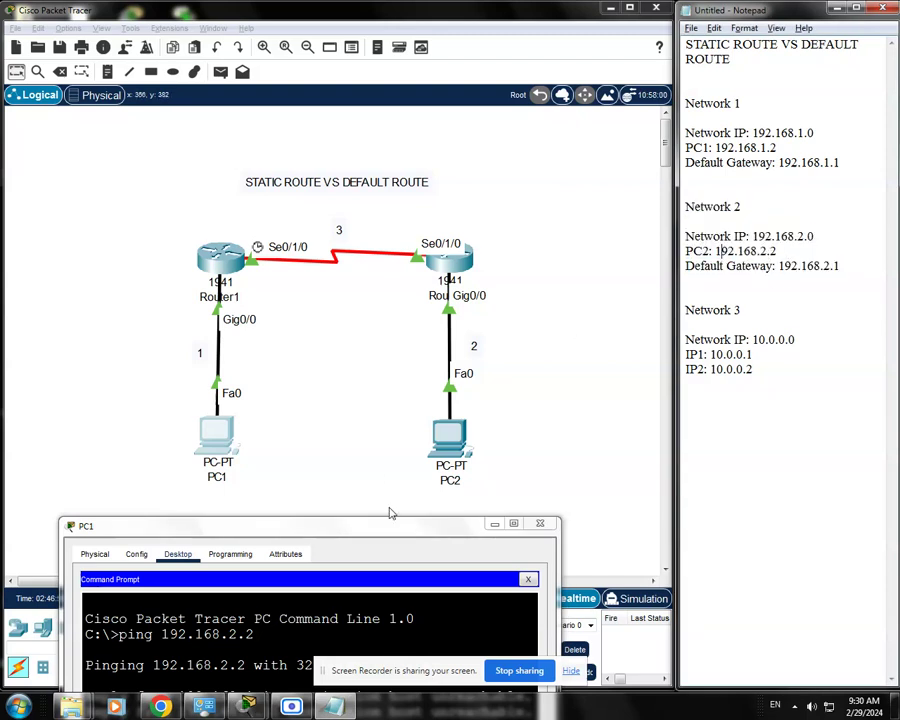
{"action": "left_click_drag", "start_coordinate": [421, 538], "coordinate": [459, 172]}
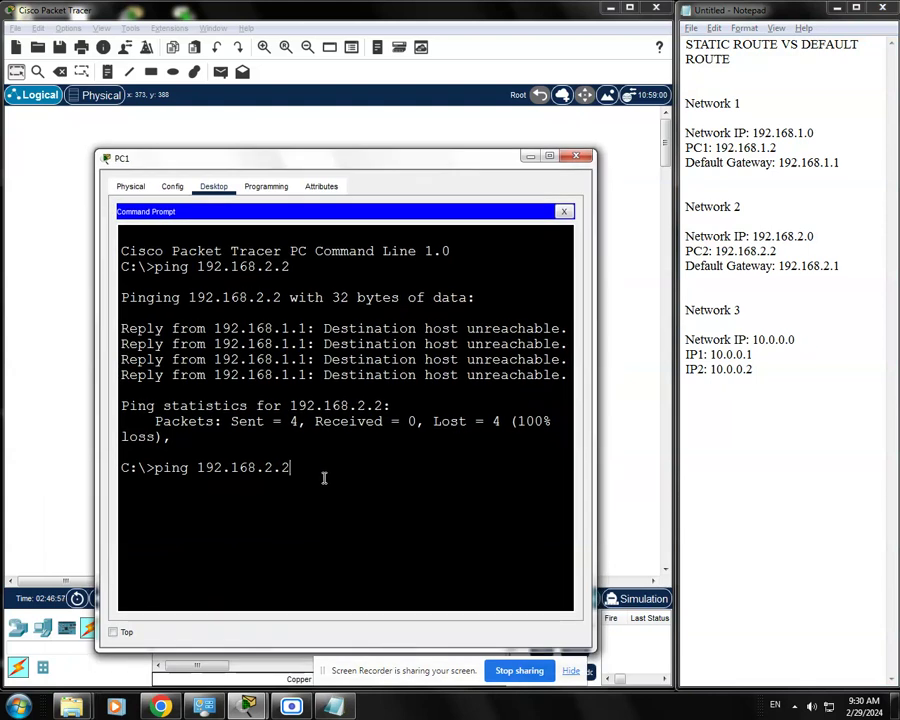
{"action": "key", "text": "Return"}
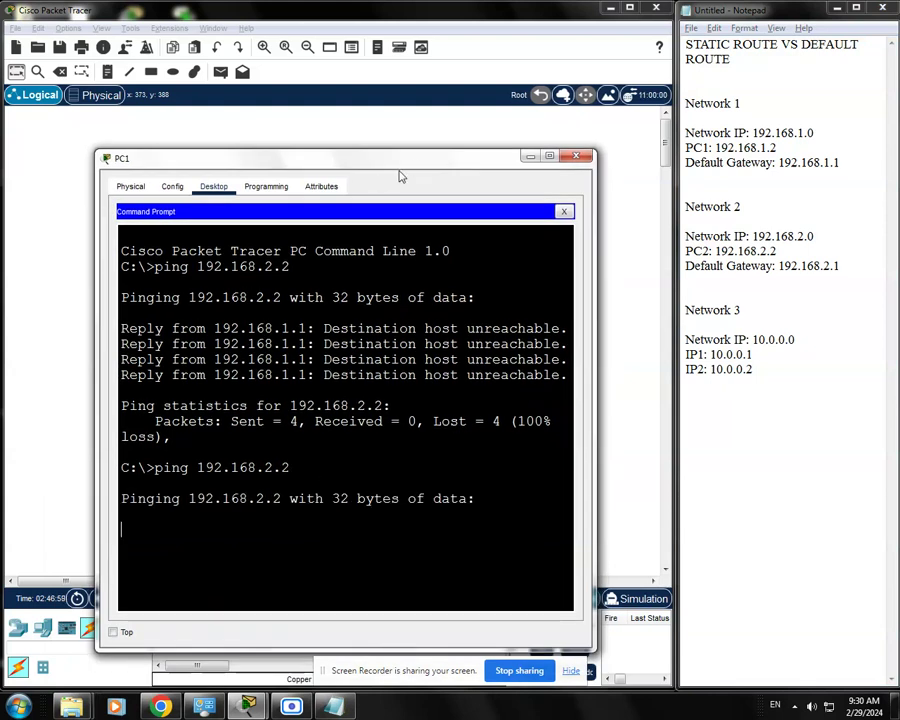
Examine PC1's ping replies, repeat the ping to 192.168.2.2, and close PC1's window.
{"action": "left_click_drag", "start_coordinate": [418, 167], "coordinate": [429, 131]}
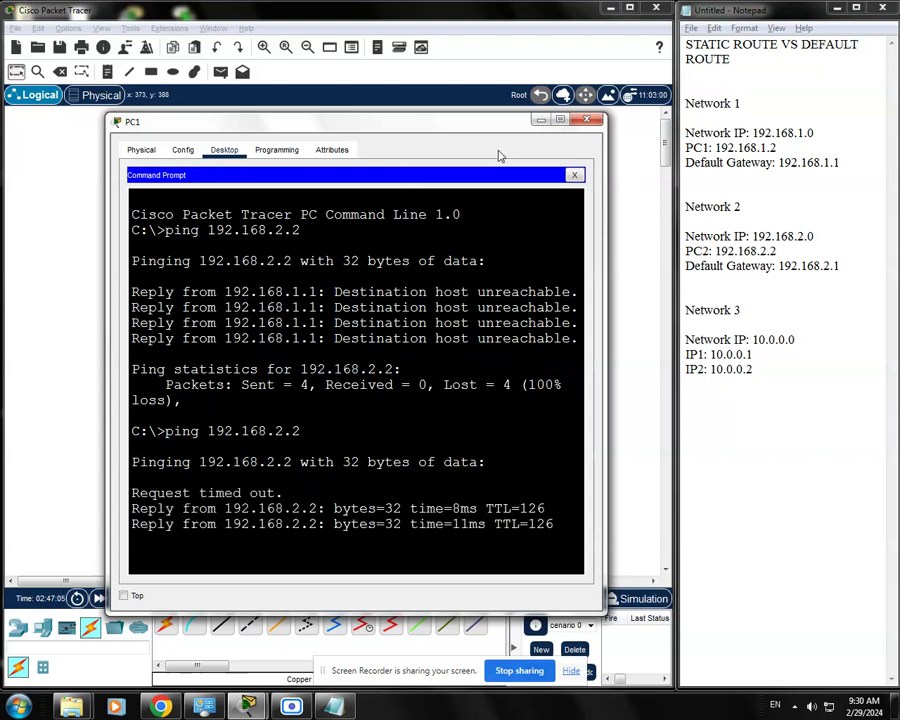
{"action": "left_click_drag", "start_coordinate": [505, 128], "coordinate": [503, 117]}
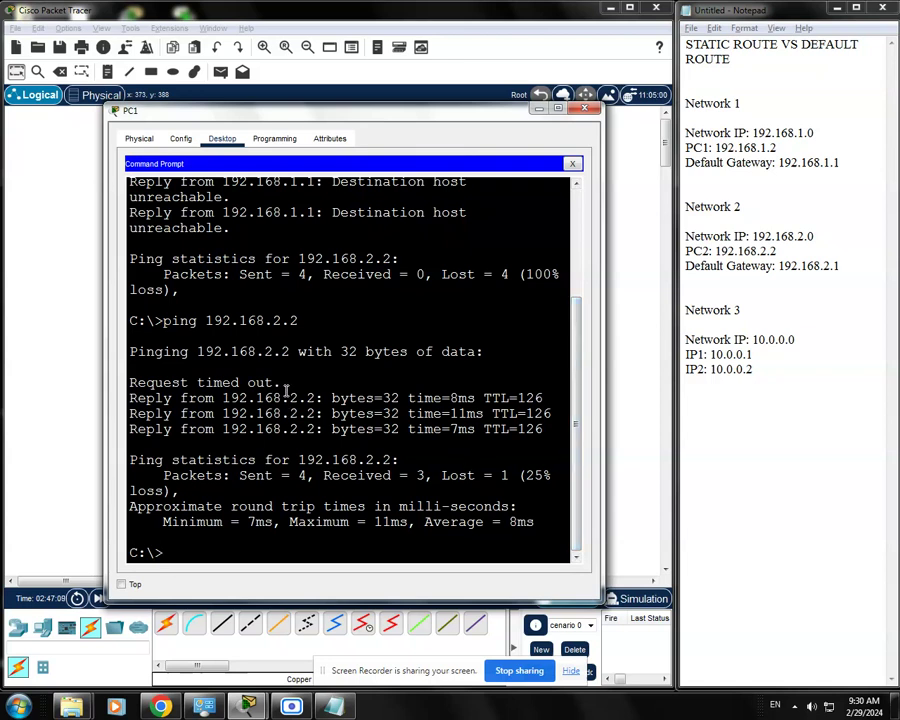
{"action": "left_click_drag", "start_coordinate": [284, 382], "coordinate": [128, 382]}
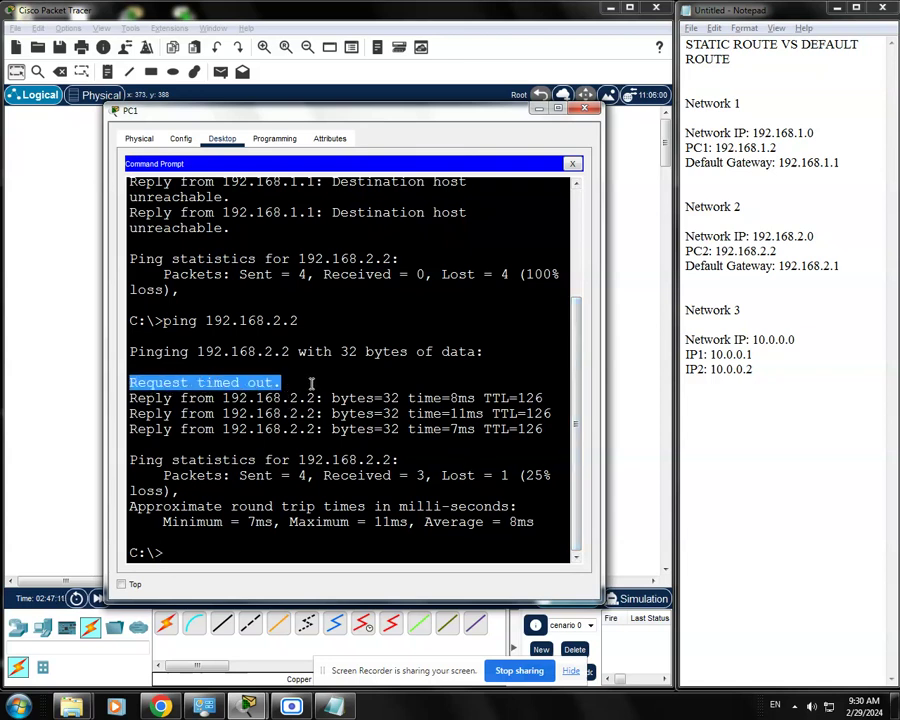
{"action": "left_click_drag", "start_coordinate": [412, 120], "coordinate": [415, 97]}
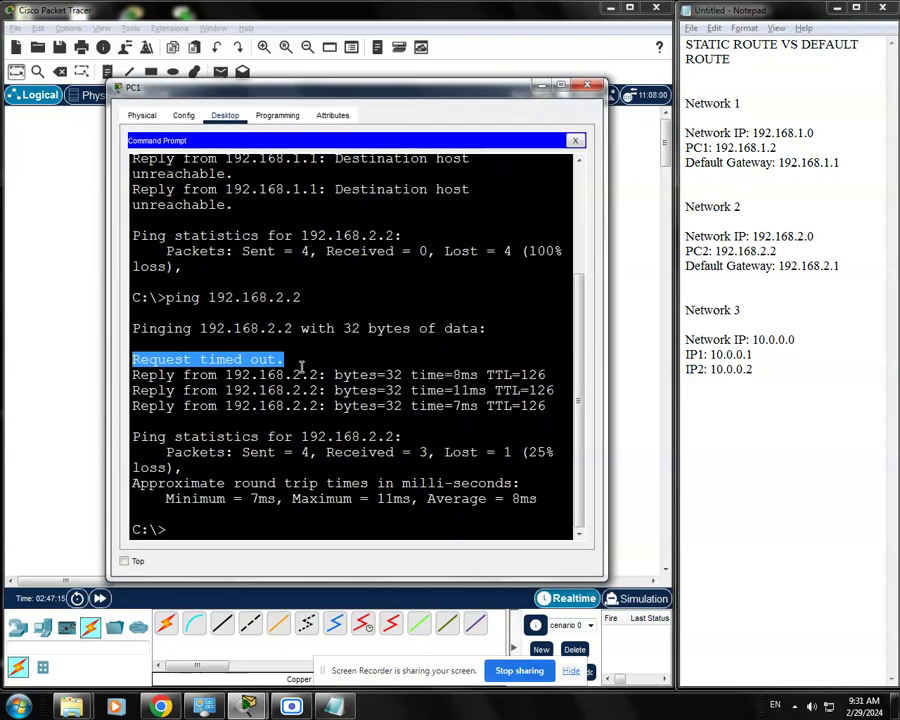
{"action": "left_click", "coordinate": [198, 535]}
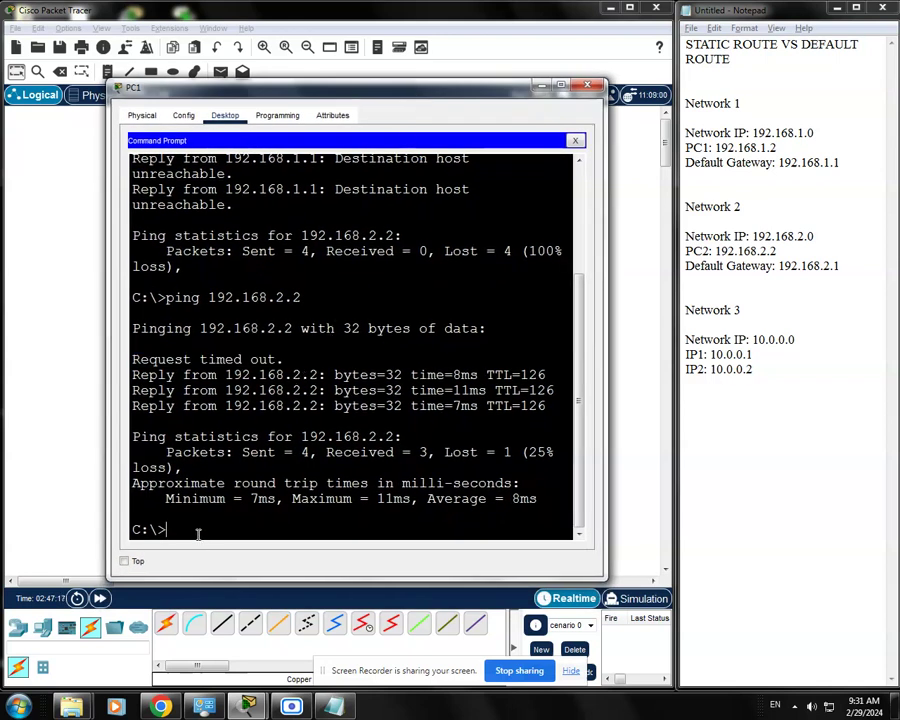
{"action": "key", "text": "Up"}
{"action": "key", "text": "Return"}
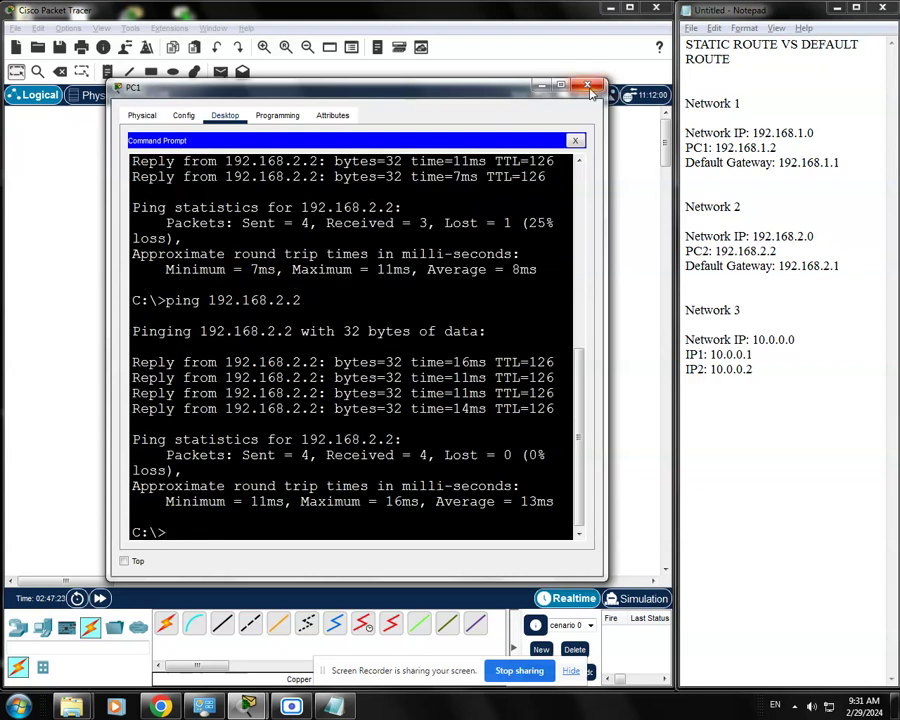
{"action": "left_click", "coordinate": [588, 87]}
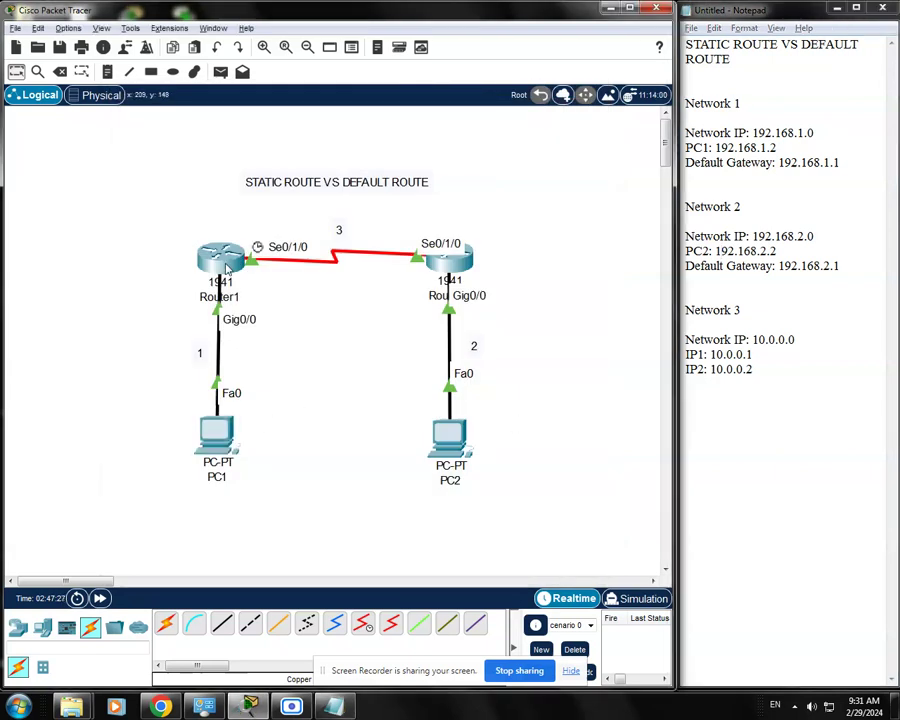
Open Router1's command line and examine which configuration mode its prompt is in.
{"action": "left_click", "coordinate": [225, 262]}
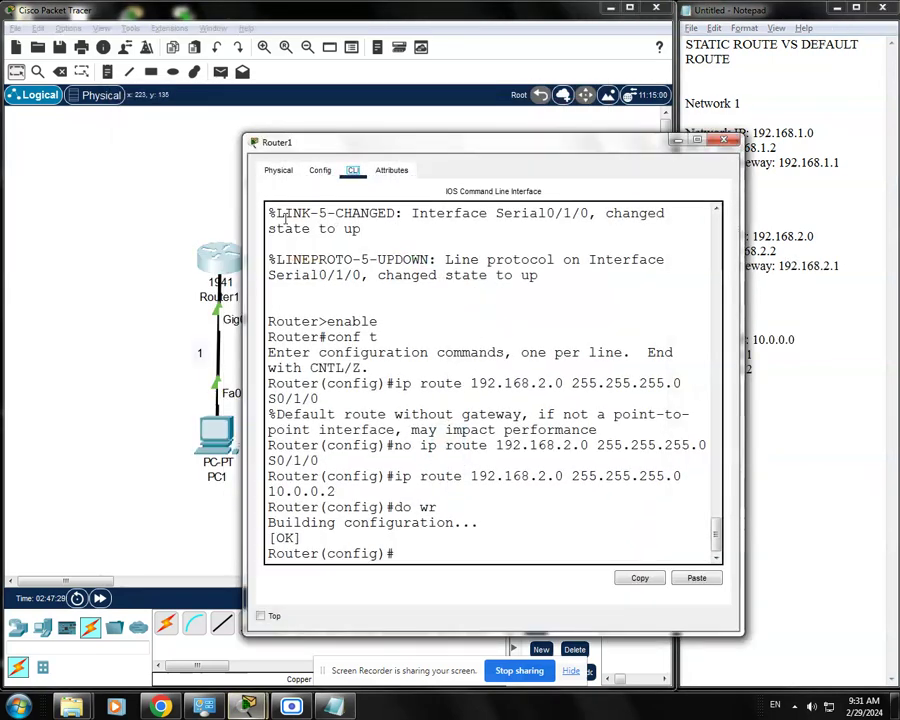
{"action": "left_click_drag", "start_coordinate": [460, 153], "coordinate": [354, 104]}
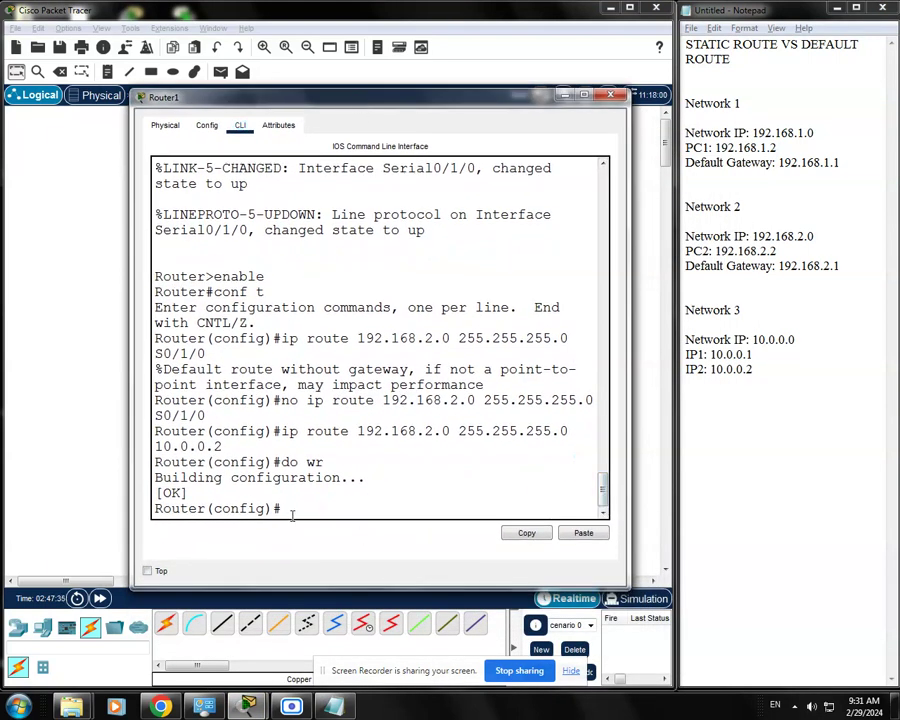
{"action": "left_click_drag", "start_coordinate": [299, 513], "coordinate": [152, 511]}
{"action": "left_click", "coordinate": [295, 510]}
{"action": "left_click_drag", "start_coordinate": [295, 510], "coordinate": [145, 512]}
{"action": "left_click", "coordinate": [285, 508]}
{"action": "left_click_drag", "start_coordinate": [285, 508], "coordinate": [155, 510]}
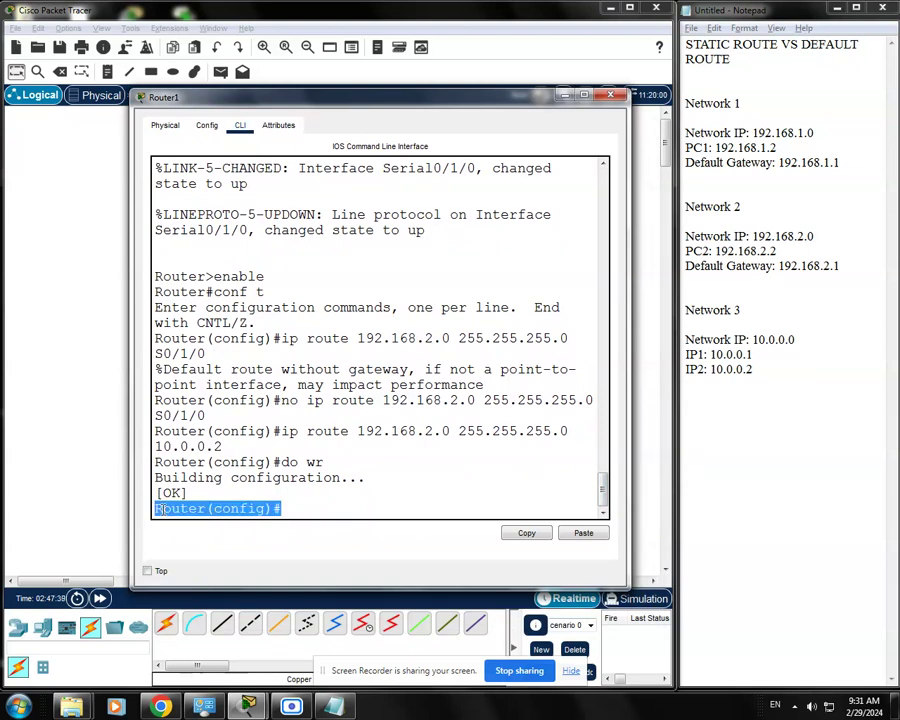
{"action": "left_click", "coordinate": [297, 508]}
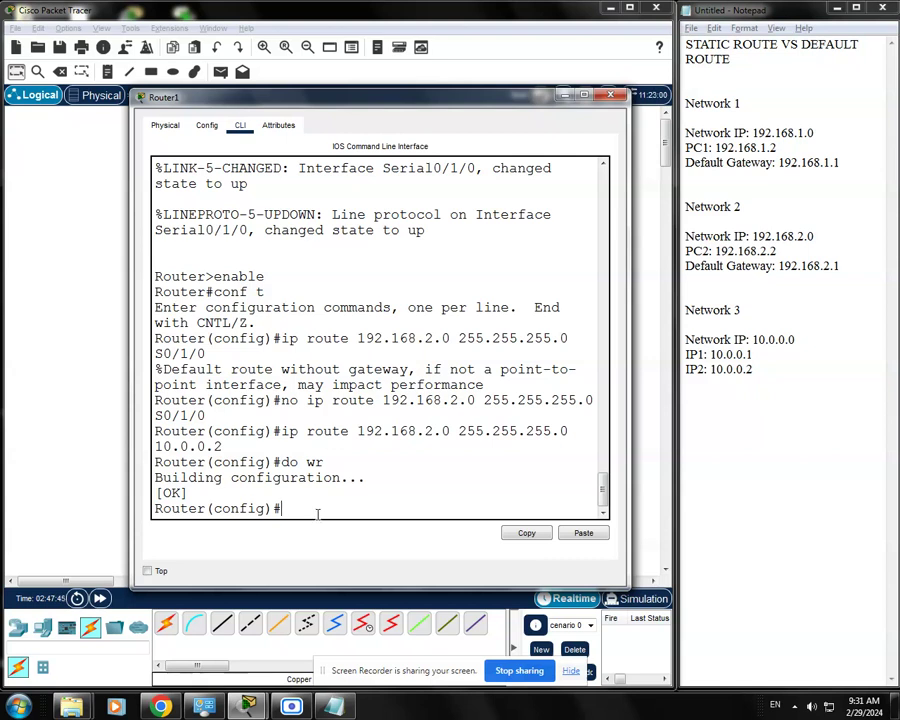
{"action": "triple_click", "coordinate": [185, 517]}
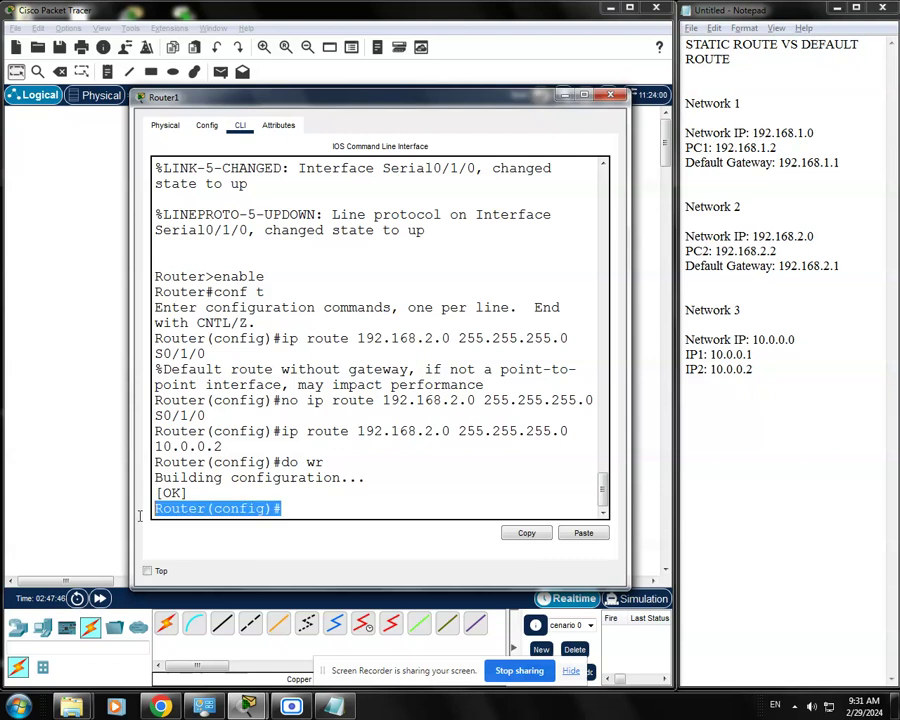
{"action": "left_click", "coordinate": [290, 508]}
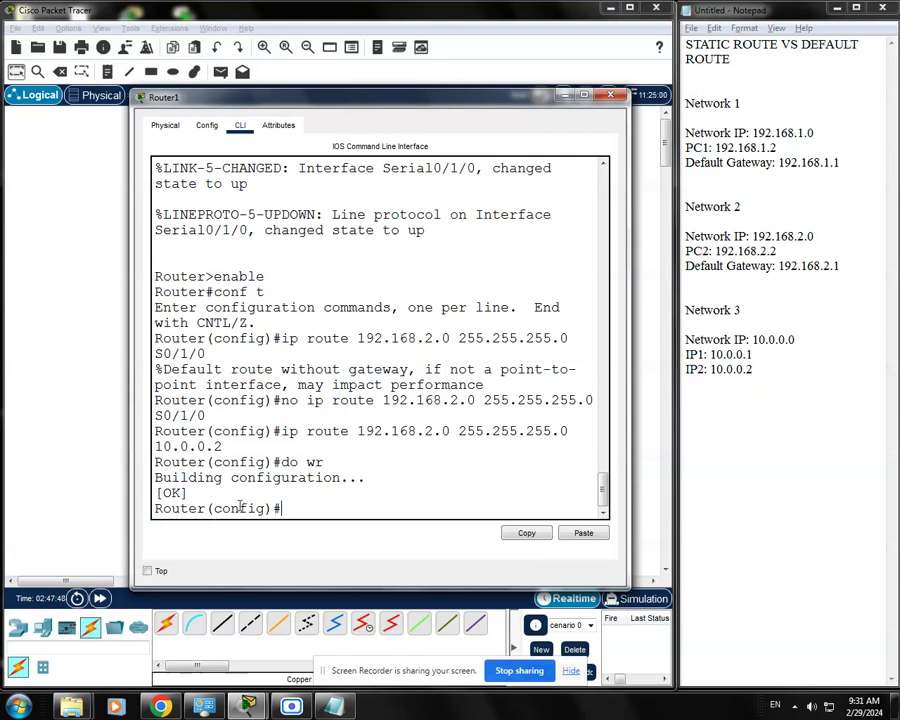
Leave Router1's global configuration mode with exit and return to the privileged prompt.
{"action": "left_click_drag", "start_coordinate": [288, 508], "coordinate": [155, 493]}
{"action": "left_click", "coordinate": [296, 508]}
{"action": "type", "text": "exit"}
{"action": "key", "text": "Return"}
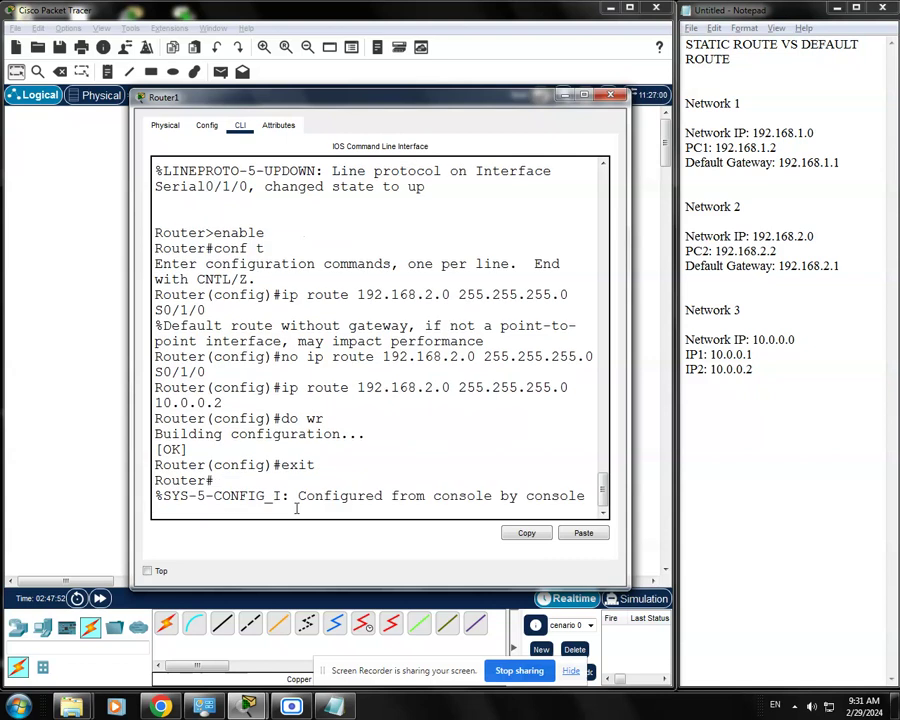
{"action": "key", "text": "Return"}
Run show ip route on Router1 and widen its window so the routing table is easier to read.
{"action": "left_click_drag", "start_coordinate": [229, 506], "coordinate": [155, 510]}
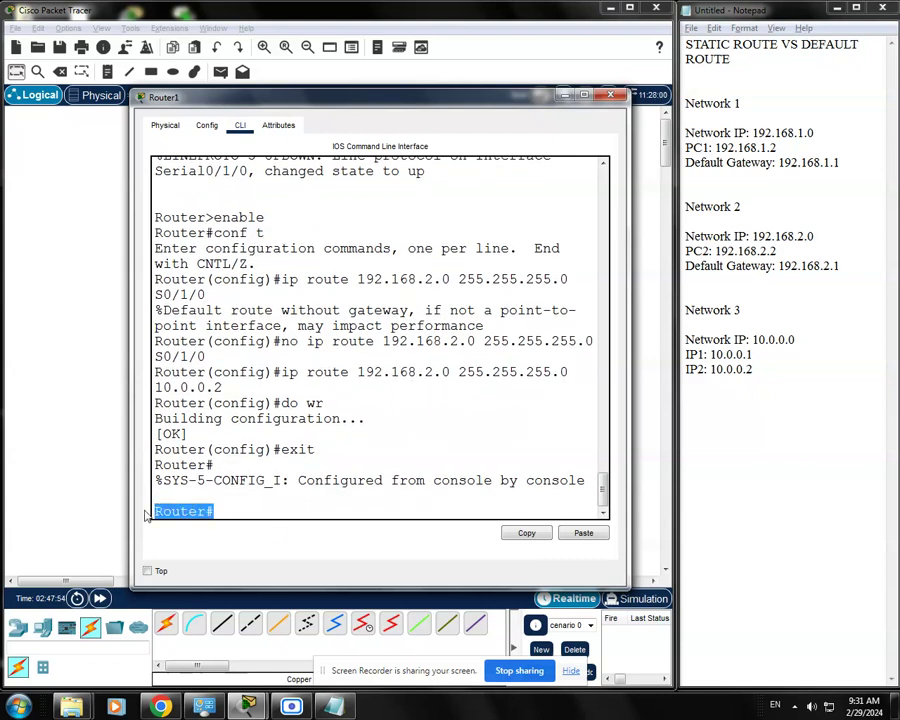
{"action": "left_click", "coordinate": [241, 509]}
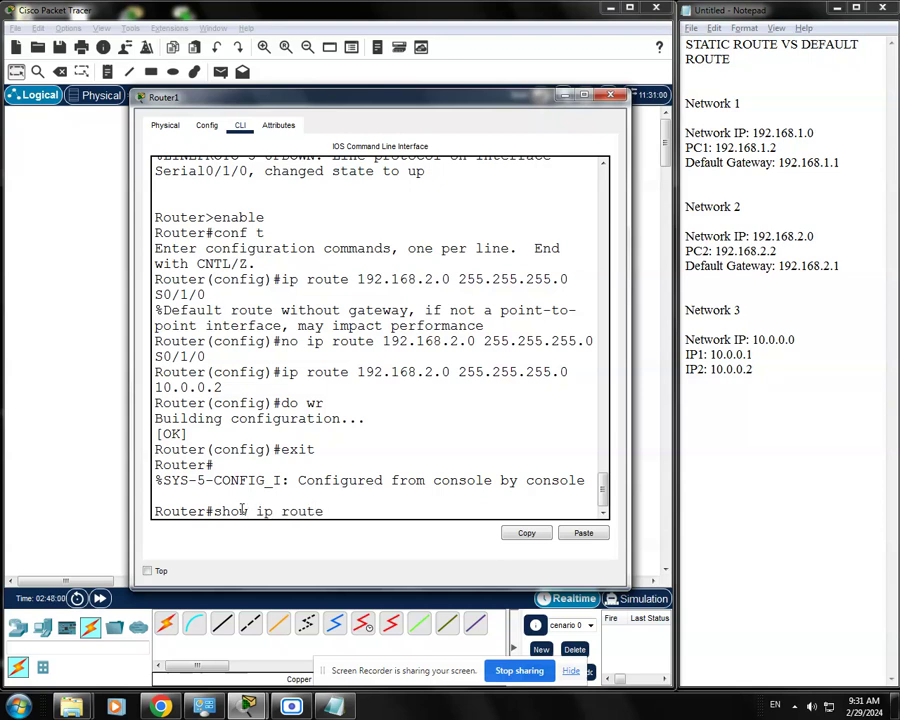
{"action": "key", "text": "Return"}
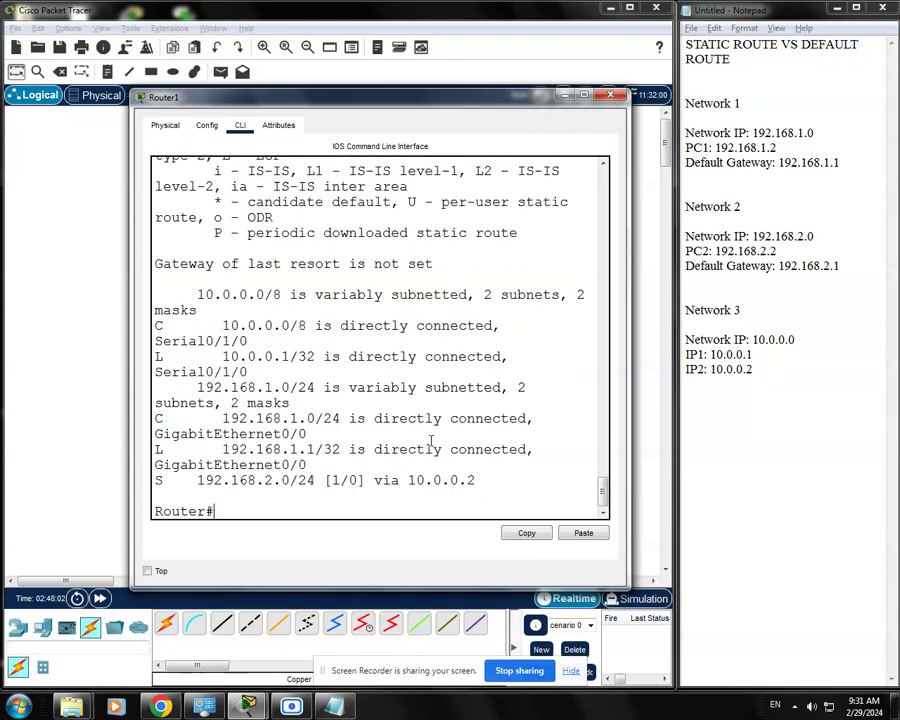
{"action": "left_click_drag", "start_coordinate": [403, 102], "coordinate": [303, 76]}
{"action": "left_click_drag", "start_coordinate": [536, 258], "coordinate": [695, 262]}
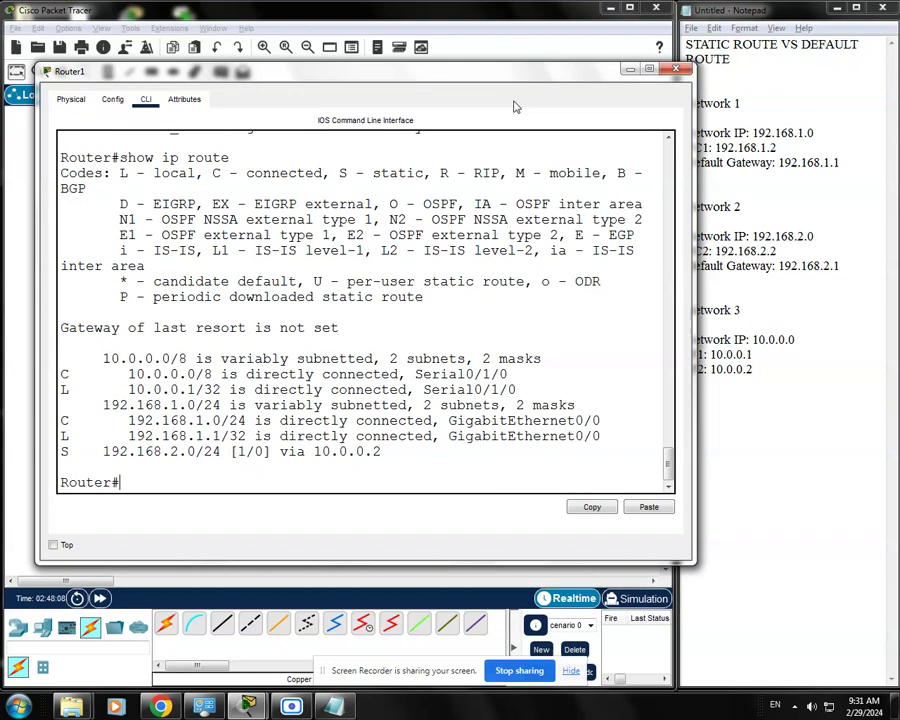
{"action": "left_click_drag", "start_coordinate": [506, 80], "coordinate": [505, 103]}
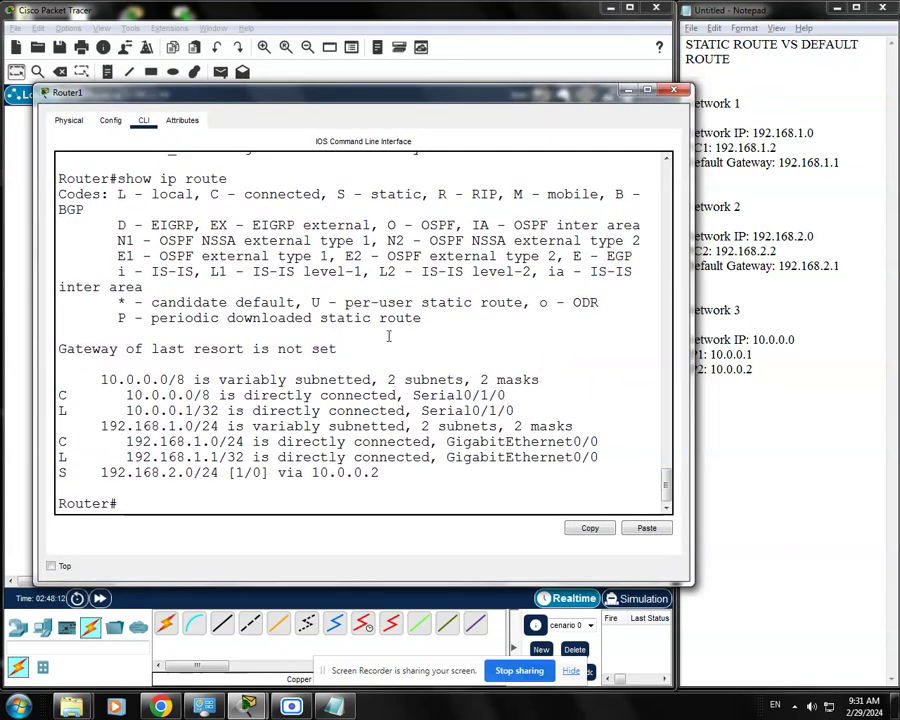
Compare the 10.0.0.0 entry in Router1's routing table with the topology and the Network 3 addresses in the notes.
{"action": "left_click_drag", "start_coordinate": [460, 115], "coordinate": [480, 372]}
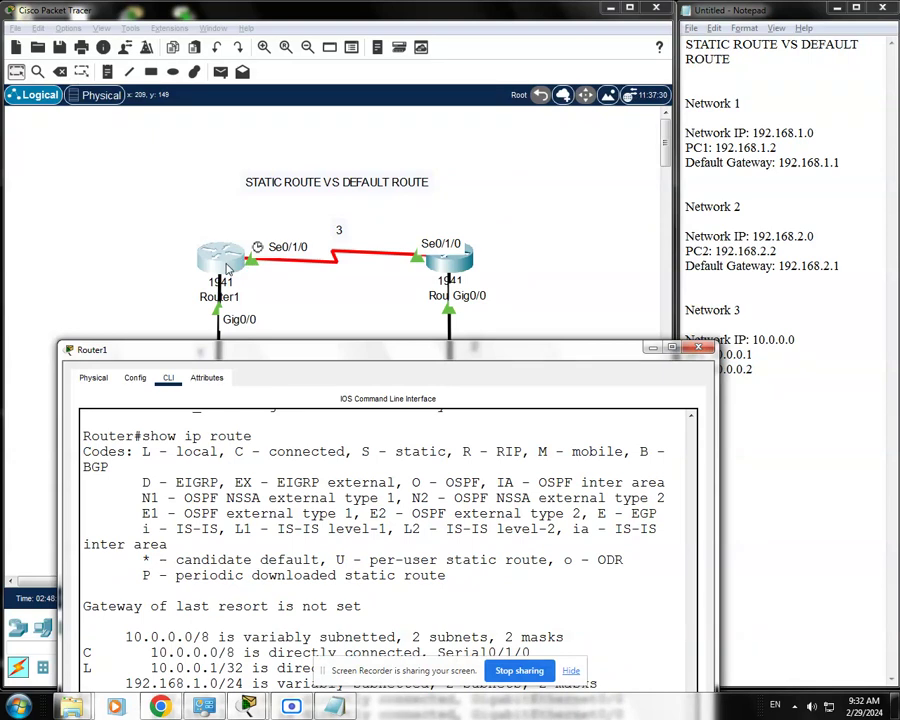
{"action": "left_click_drag", "start_coordinate": [376, 360], "coordinate": [350, 134]}
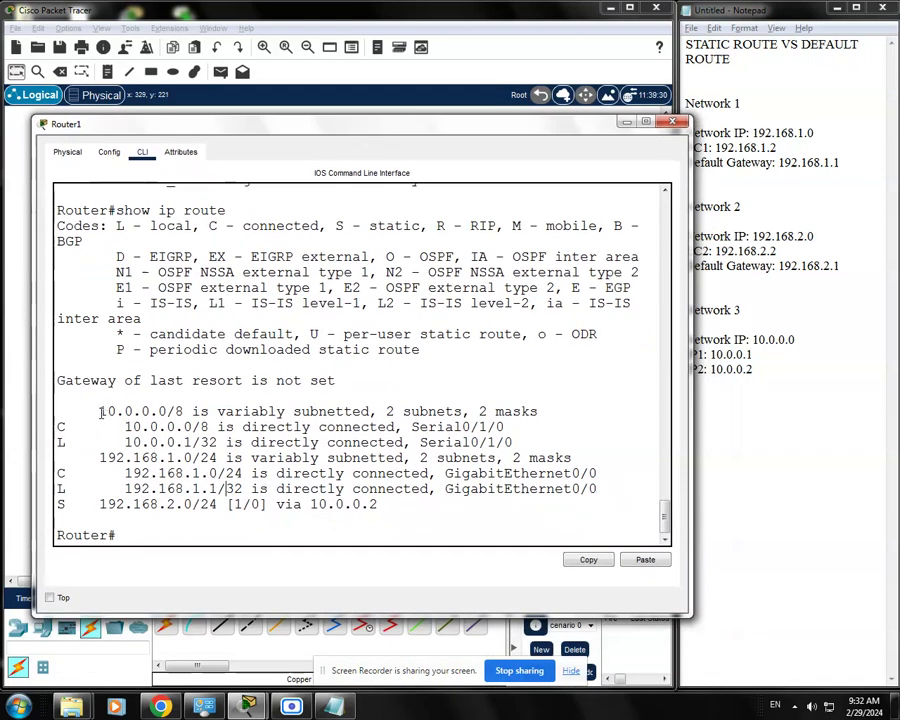
{"action": "left_click_drag", "start_coordinate": [100, 411], "coordinate": [169, 412]}
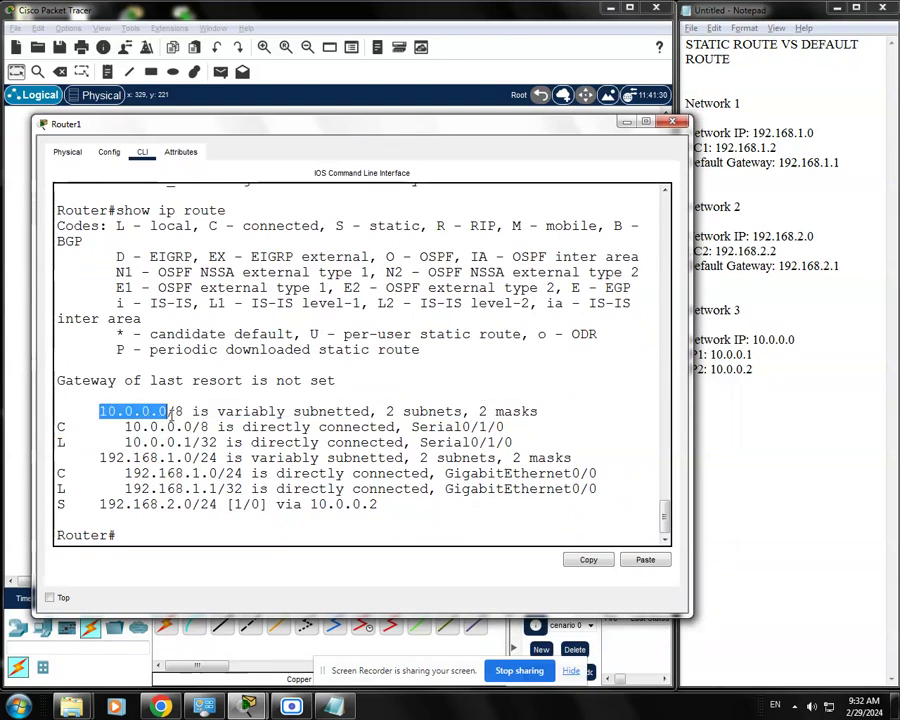
{"action": "left_click_drag", "start_coordinate": [595, 126], "coordinate": [588, 121]}
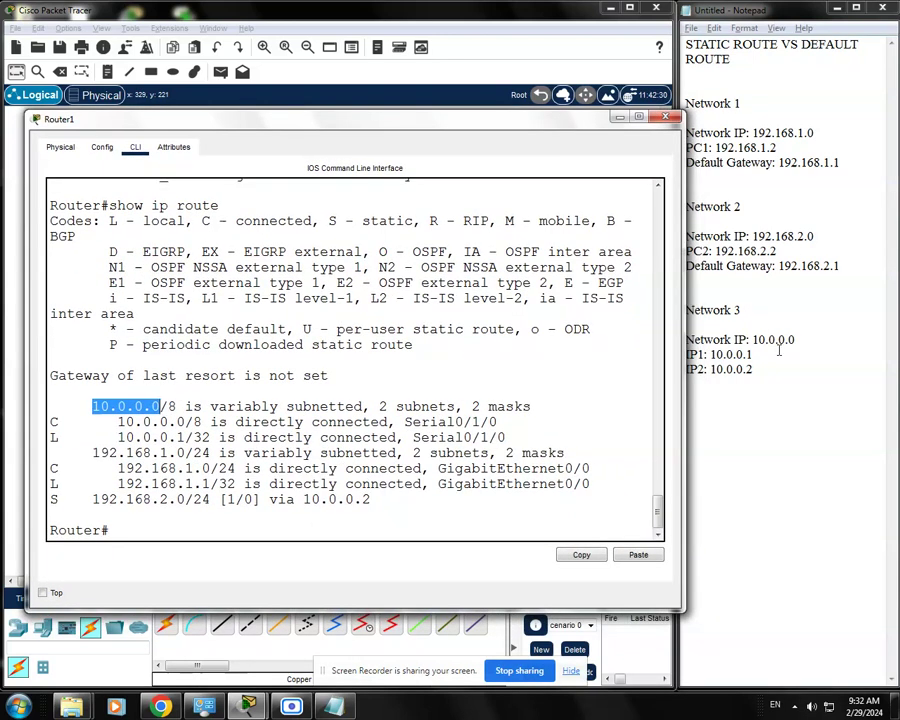
{"action": "left_click_drag", "start_coordinate": [765, 372], "coordinate": [686, 312]}
{"action": "left_click_drag", "start_coordinate": [596, 126], "coordinate": [582, 119]}
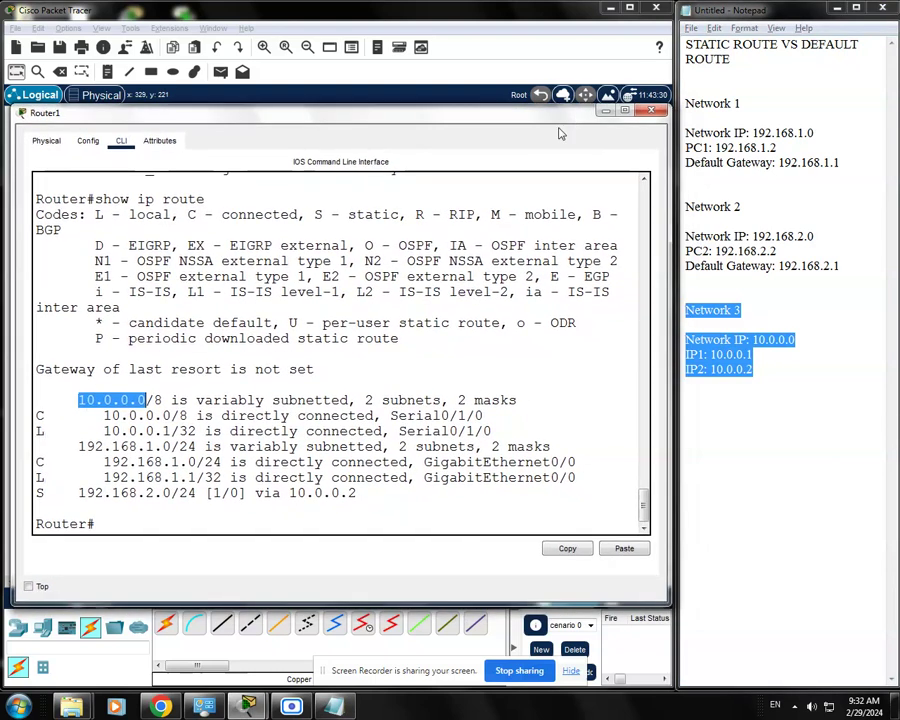
{"action": "left_click", "coordinate": [278, 400]}
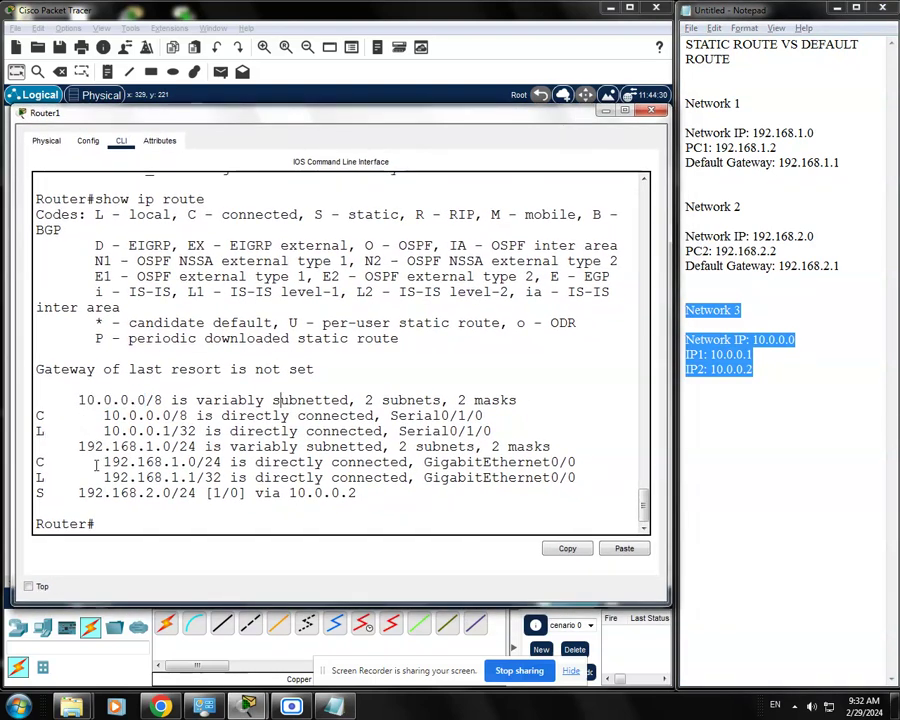
Compare the 192.168.1.0 entry in Router1's routing table with the Network 1 addresses in the notes.
{"action": "left_click_drag", "start_coordinate": [78, 446], "coordinate": [196, 450]}
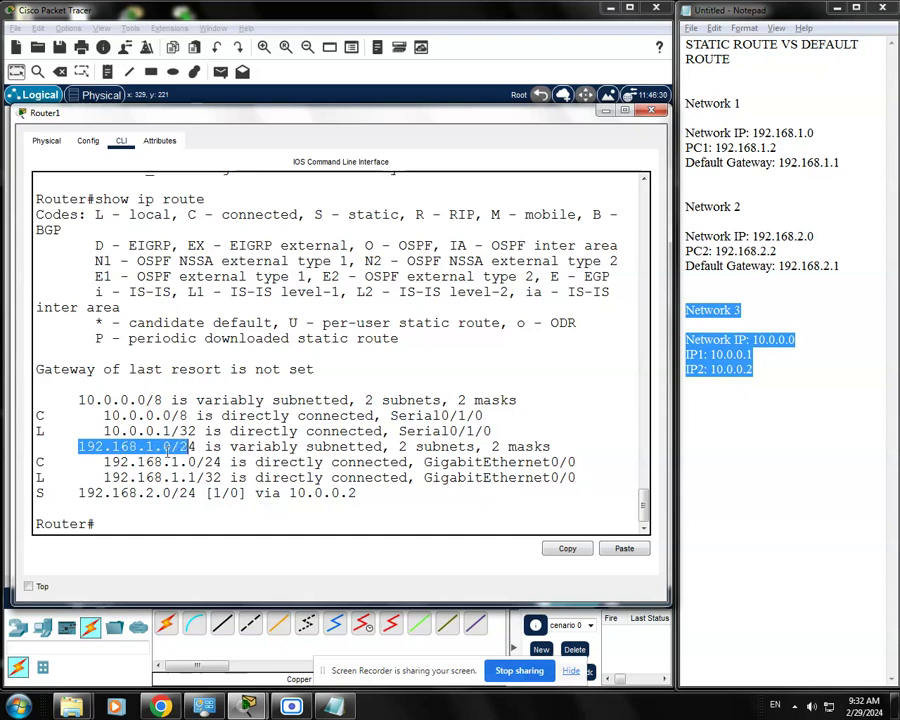
{"action": "left_click", "coordinate": [819, 195]}
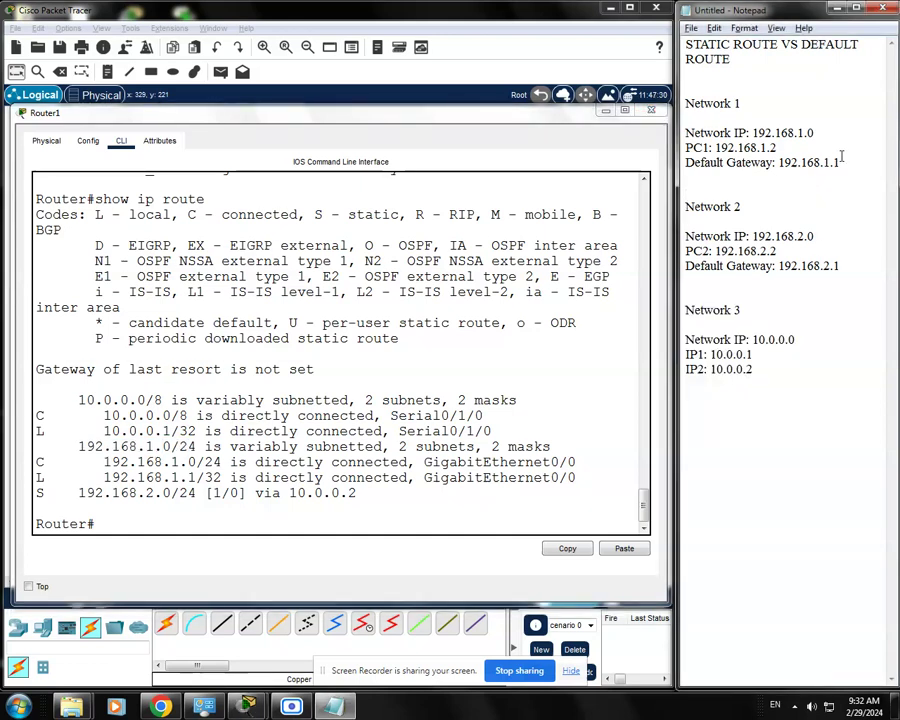
{"action": "left_click_drag", "start_coordinate": [852, 158], "coordinate": [686, 103]}
{"action": "left_click", "coordinate": [776, 176]}
{"action": "left_click", "coordinate": [238, 462]}
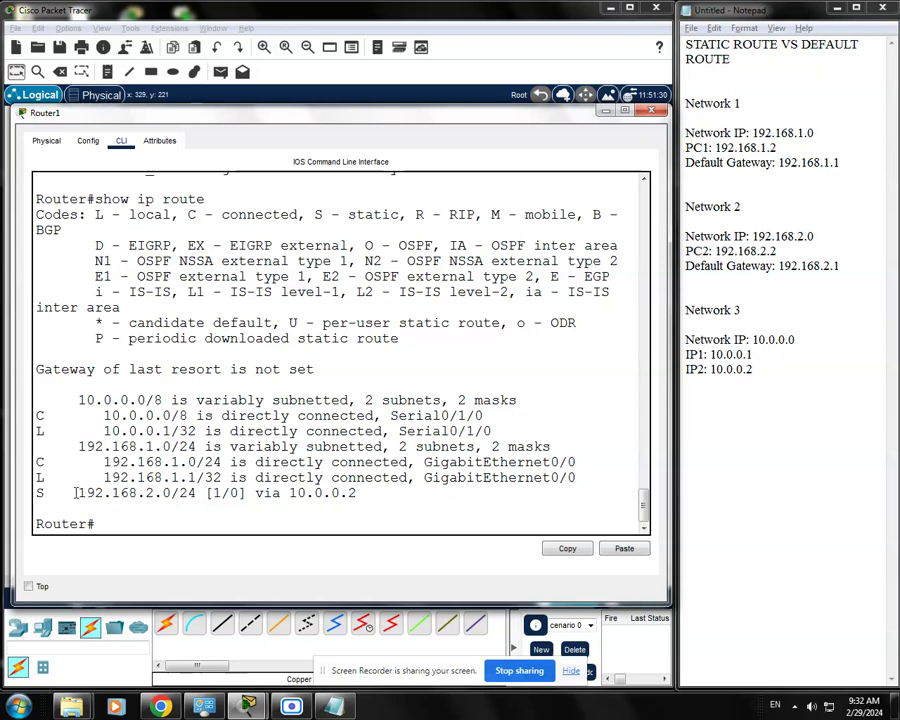
Compare the 192.168.2.0 entry in Router1's routing table with the Network 2 addresses in the notes.
{"action": "left_click_drag", "start_coordinate": [76, 493], "coordinate": [171, 493]}
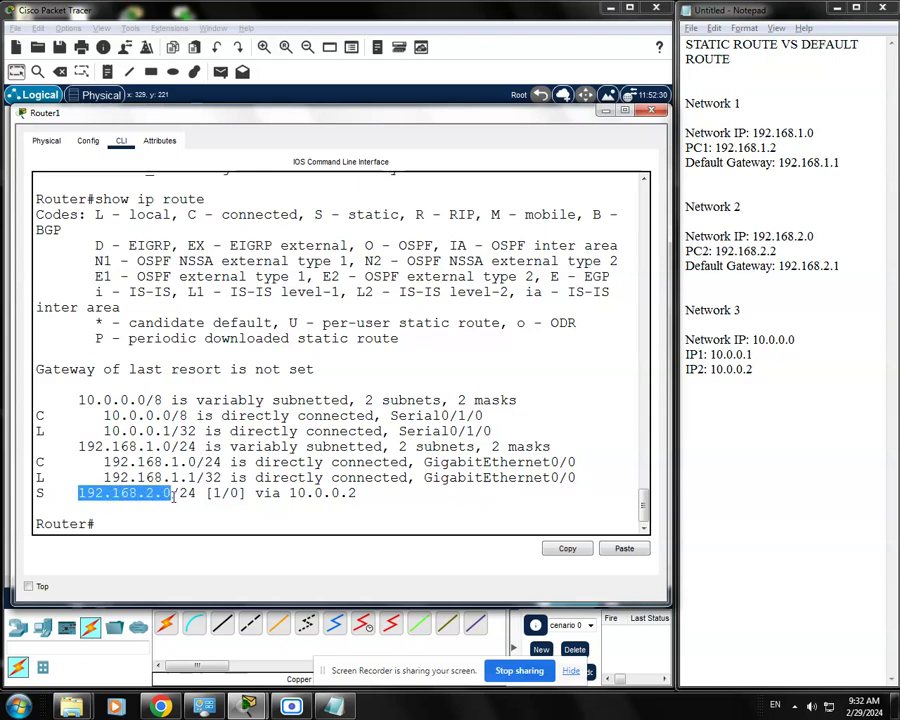
{"action": "left_click", "coordinate": [802, 266]}
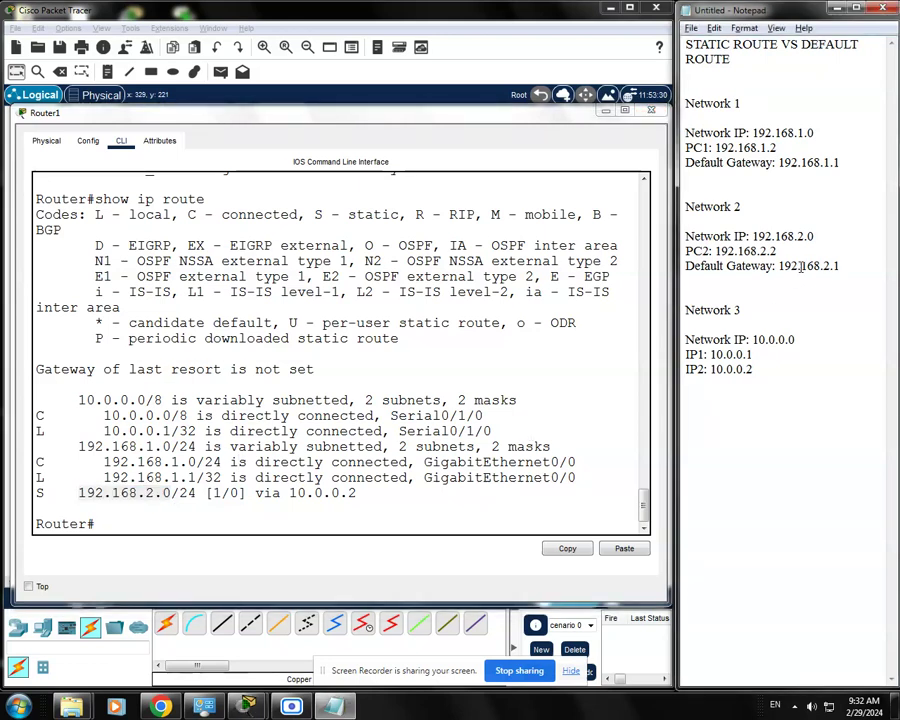
{"action": "left_click_drag", "start_coordinate": [848, 266], "coordinate": [677, 206]}
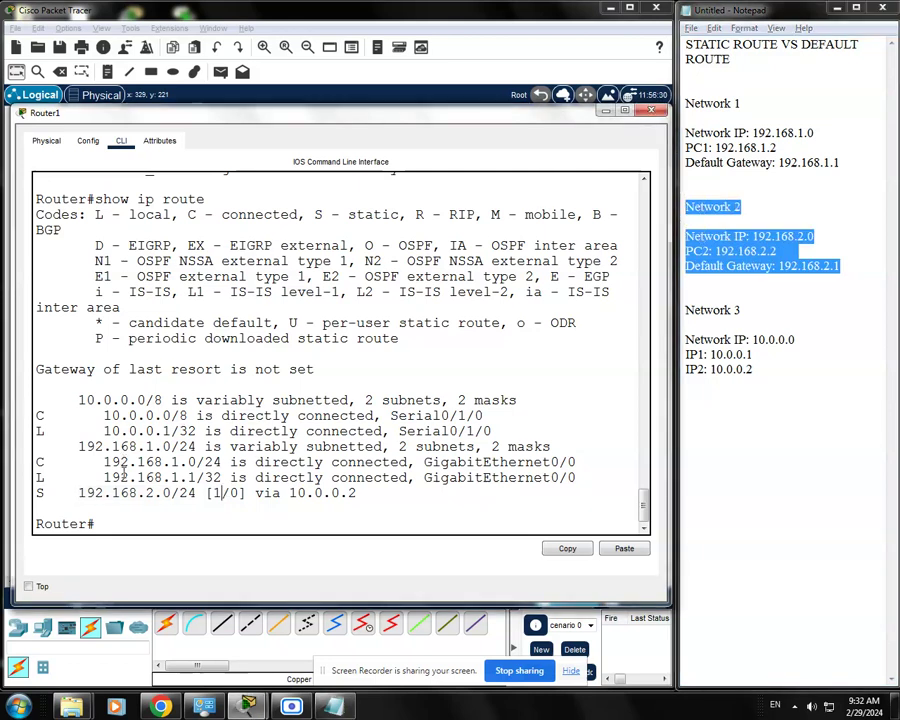
{"action": "left_click_drag", "start_coordinate": [311, 118], "coordinate": [311, 110]}
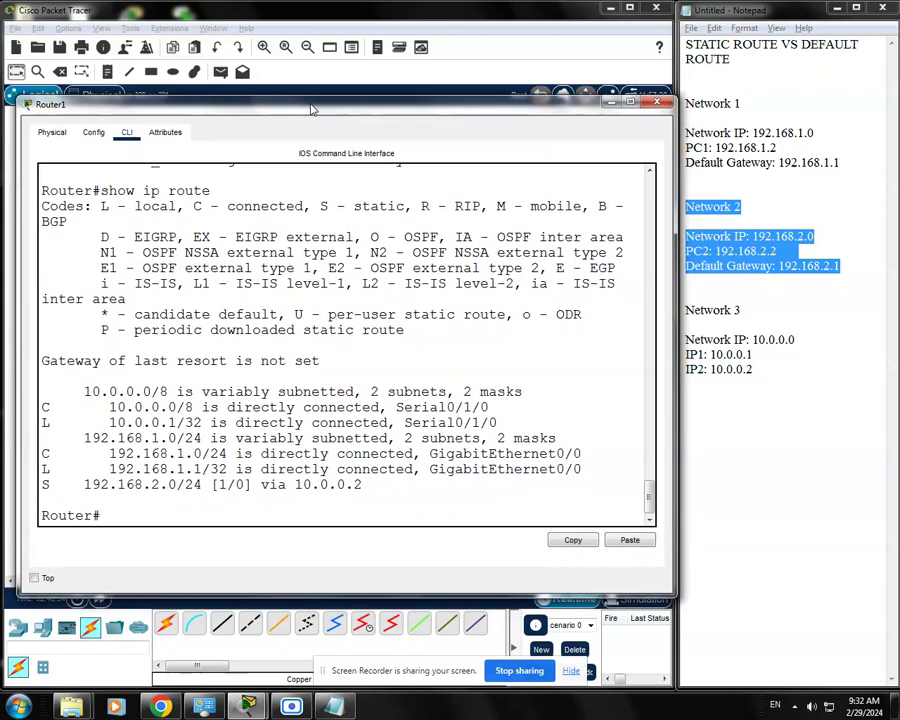
Look up the S code of the 192.168.2.0 route in the routing table's code legend.
{"action": "left_click_drag", "start_coordinate": [51, 484], "coordinate": [36, 484]}
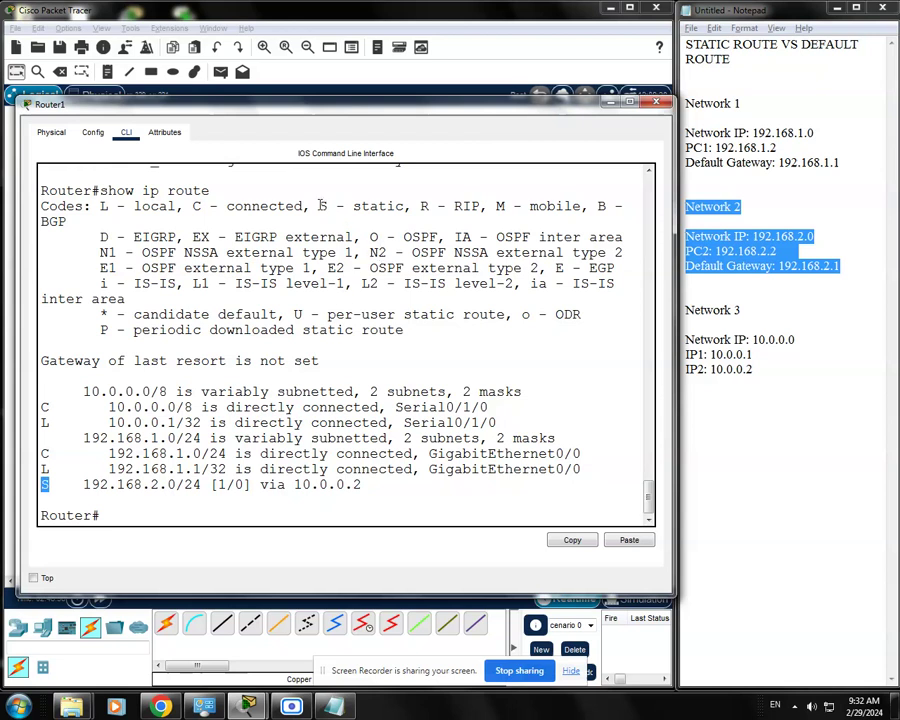
{"action": "left_click_drag", "start_coordinate": [321, 205], "coordinate": [400, 206]}
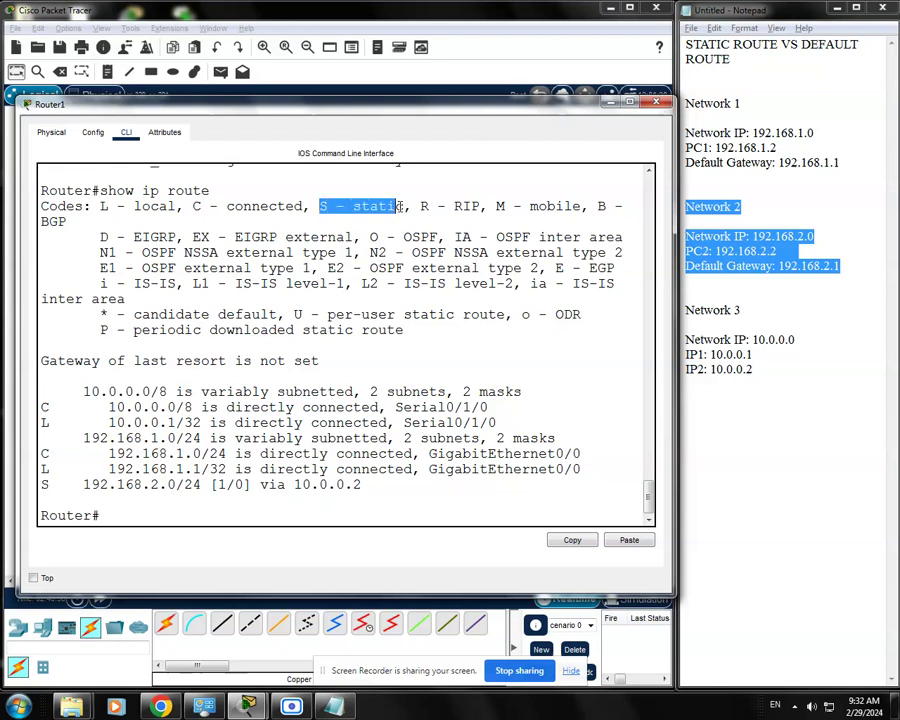
{"action": "left_click", "coordinate": [161, 460]}
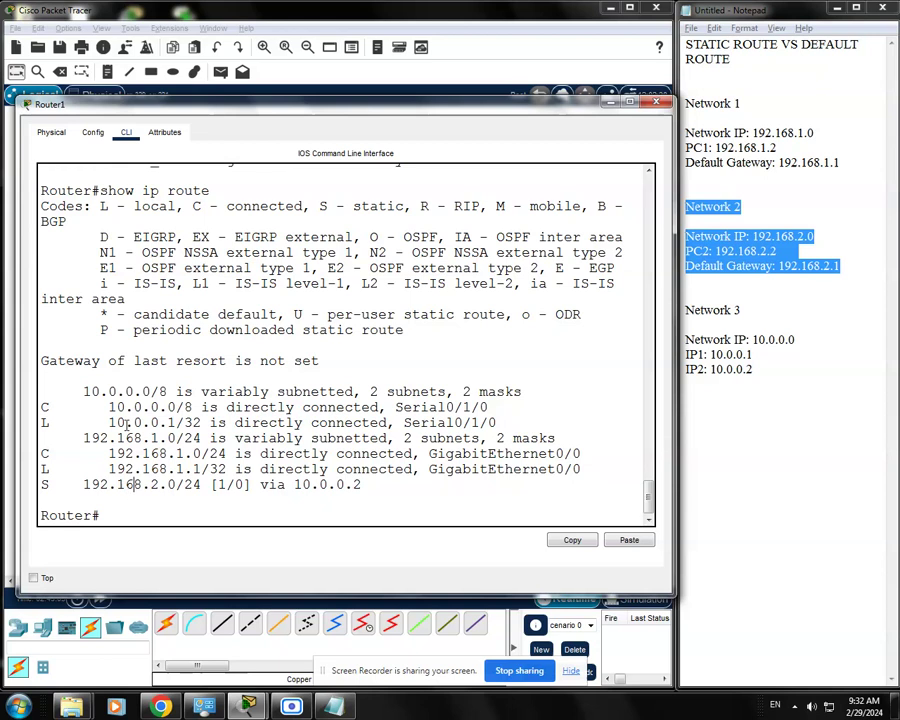
{"action": "mouse_move", "coordinate": [443, 115]}
{"action": "left_mouse_down"}
{"action": "mouse_move", "coordinate": [454, 116]}
{"action": "mouse_move", "coordinate": [443, 111]}
{"action": "left_mouse_up"}
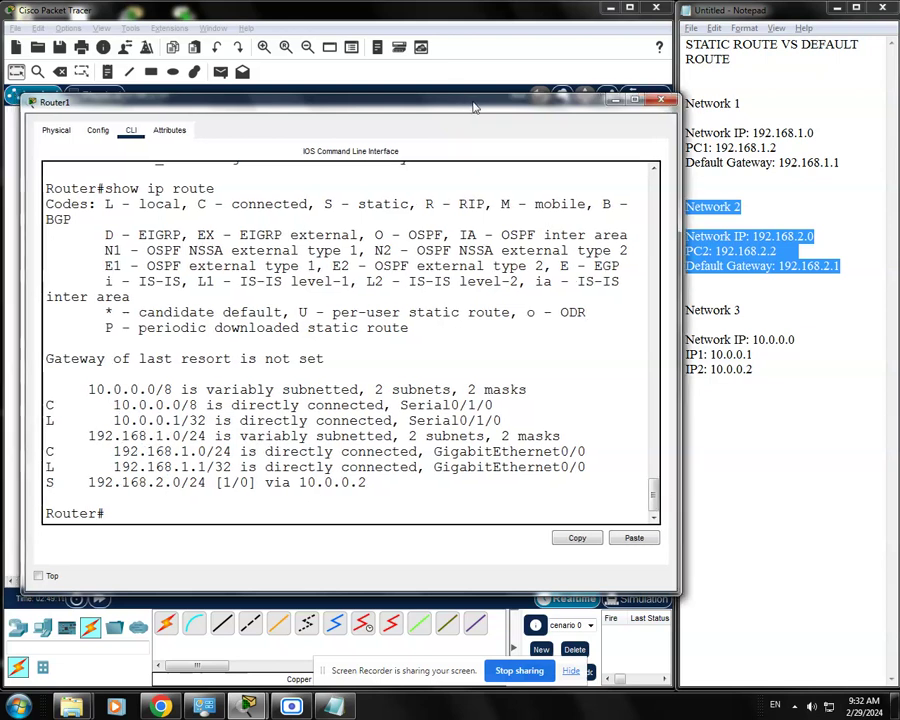
Examine the static route's destination 192.168.2.0/24 in Router1's table against PC2's network in the topology.
{"action": "left_click_drag", "start_coordinate": [443, 111], "coordinate": [446, 340]}
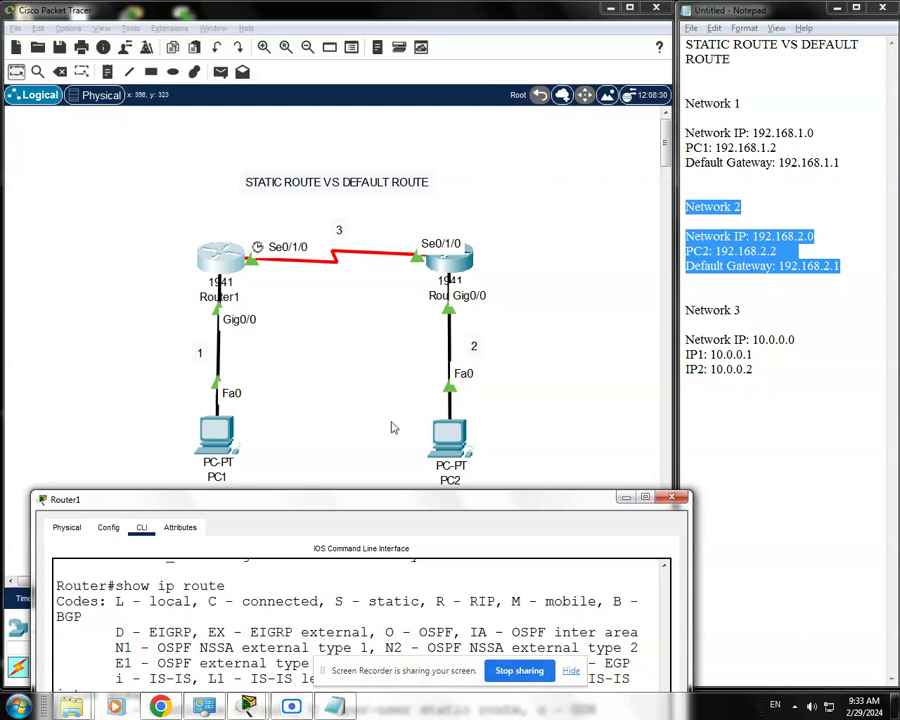
{"action": "left_click_drag", "start_coordinate": [478, 507], "coordinate": [470, 168]}
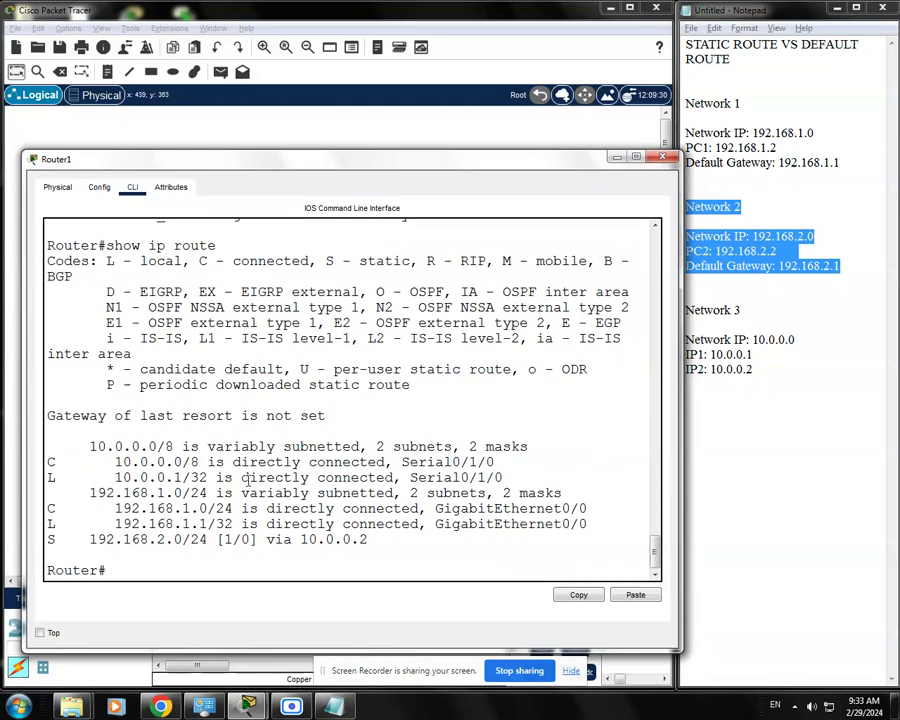
{"action": "left_click_drag", "start_coordinate": [90, 541], "coordinate": [189, 540]}
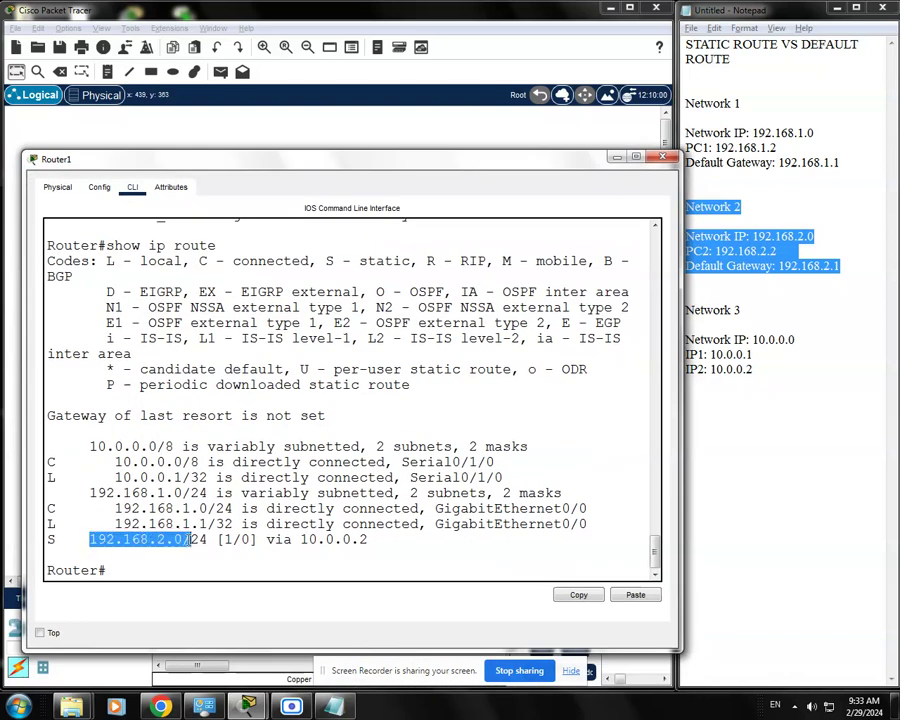
{"action": "left_click", "coordinate": [190, 541]}
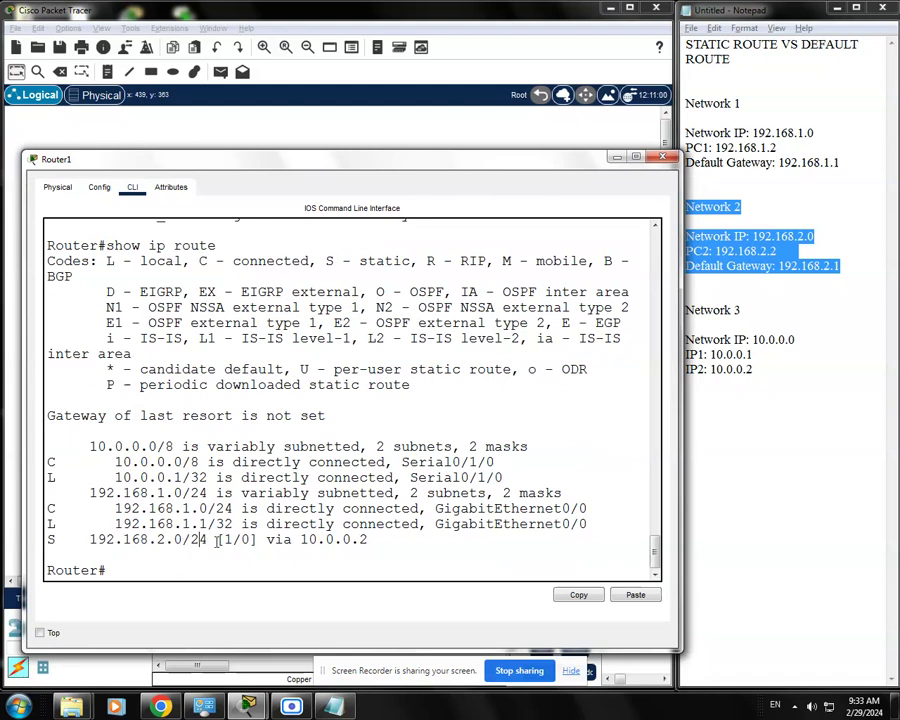
{"action": "left_click_drag", "start_coordinate": [211, 540], "coordinate": [90, 540]}
{"action": "left_click", "coordinate": [203, 555]}
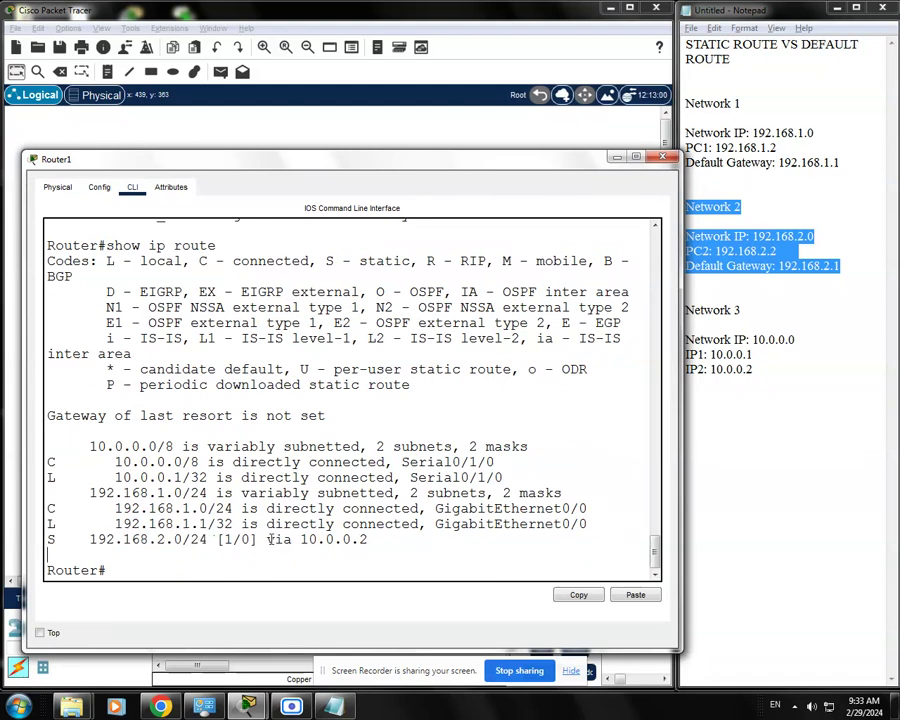
Examine the static route's next hop 10.0.0.2 against the serial link in the topology, and close Router1's window.
{"action": "left_click_drag", "start_coordinate": [369, 541], "coordinate": [260, 541]}
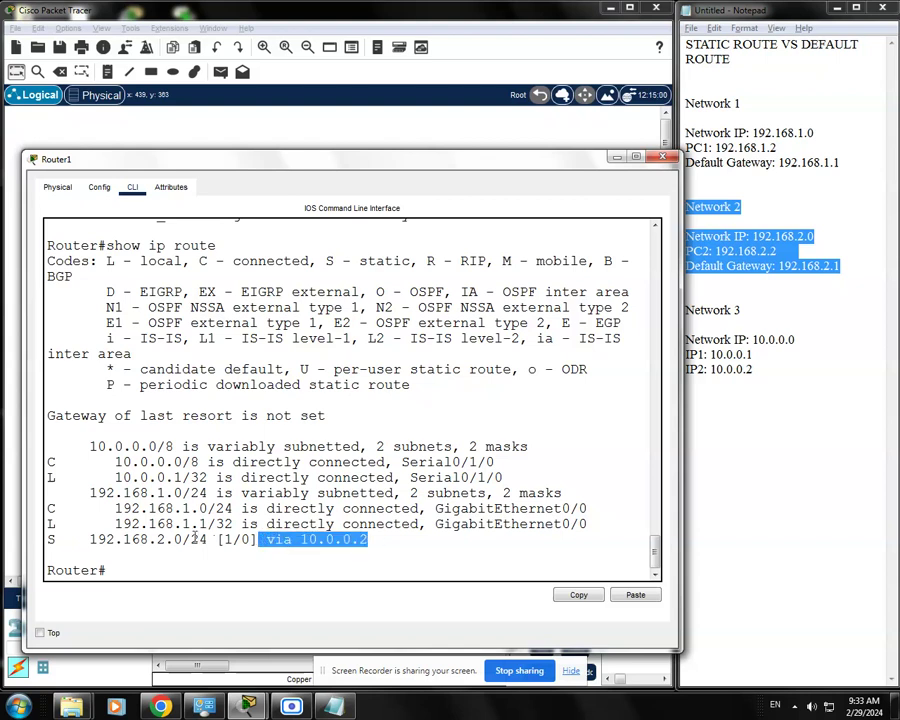
{"action": "left_click_drag", "start_coordinate": [390, 160], "coordinate": [400, 506]}
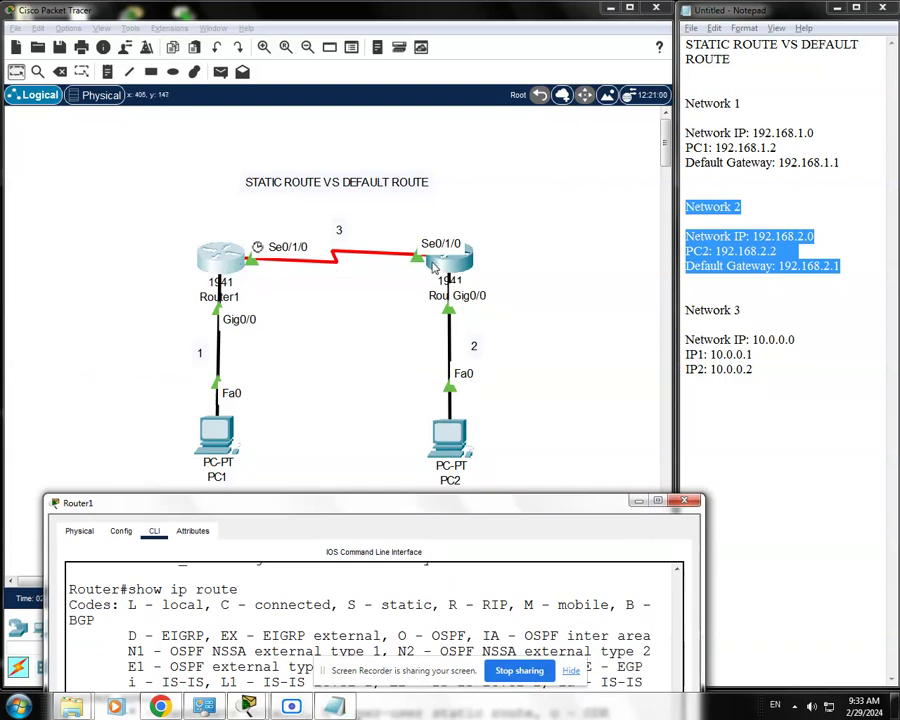
{"action": "left_click_drag", "start_coordinate": [478, 503], "coordinate": [444, 153]}
{"action": "left_click", "coordinate": [370, 536]}
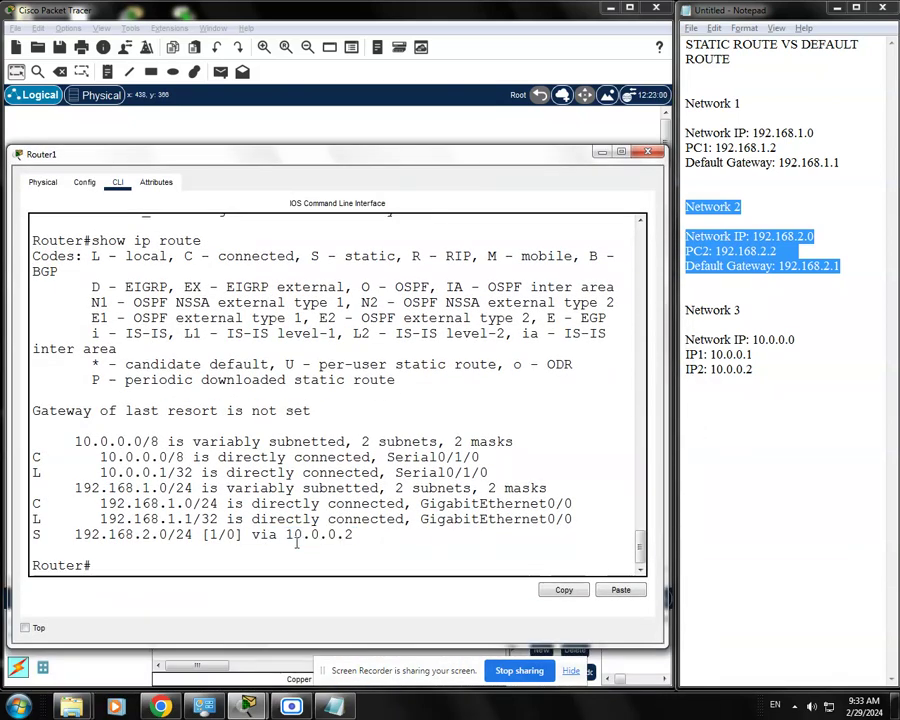
{"action": "left_click_drag", "start_coordinate": [371, 535], "coordinate": [271, 536]}
{"action": "left_click_drag", "start_coordinate": [368, 157], "coordinate": [381, 140]}
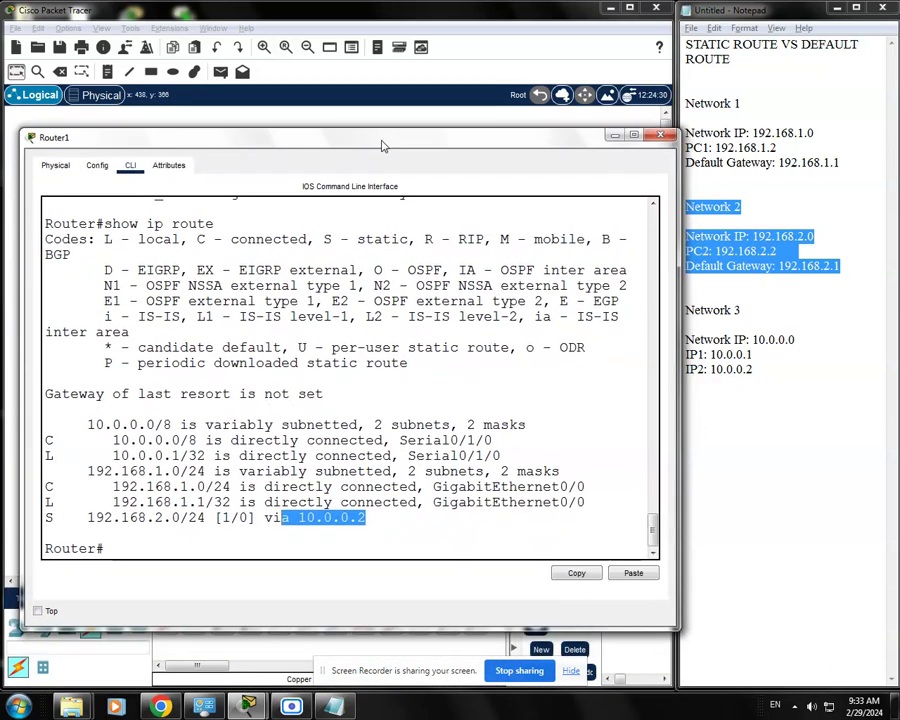
{"action": "left_click", "coordinate": [660, 136]}
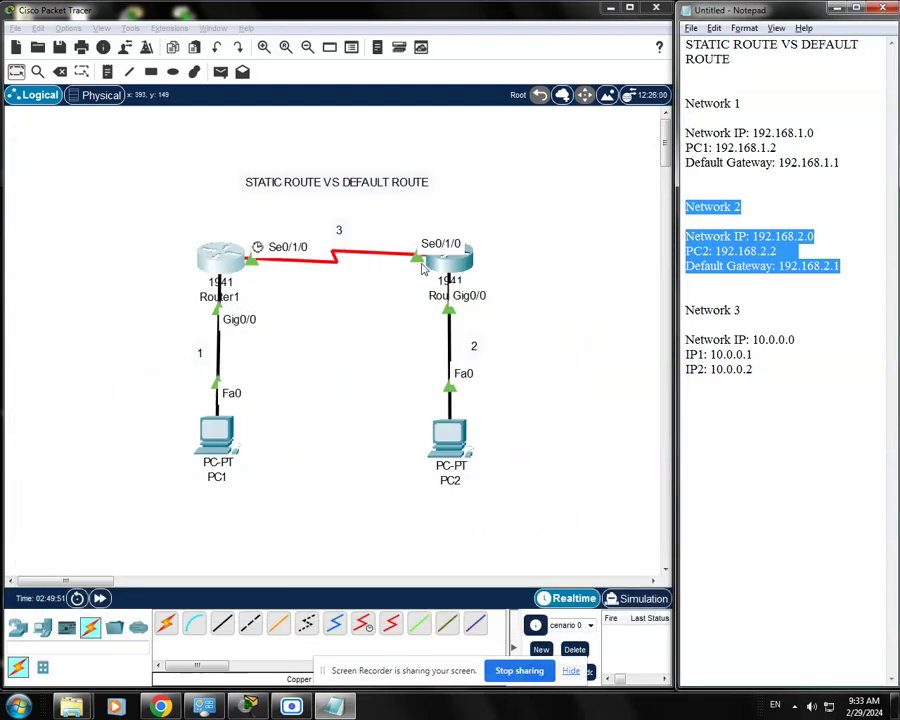